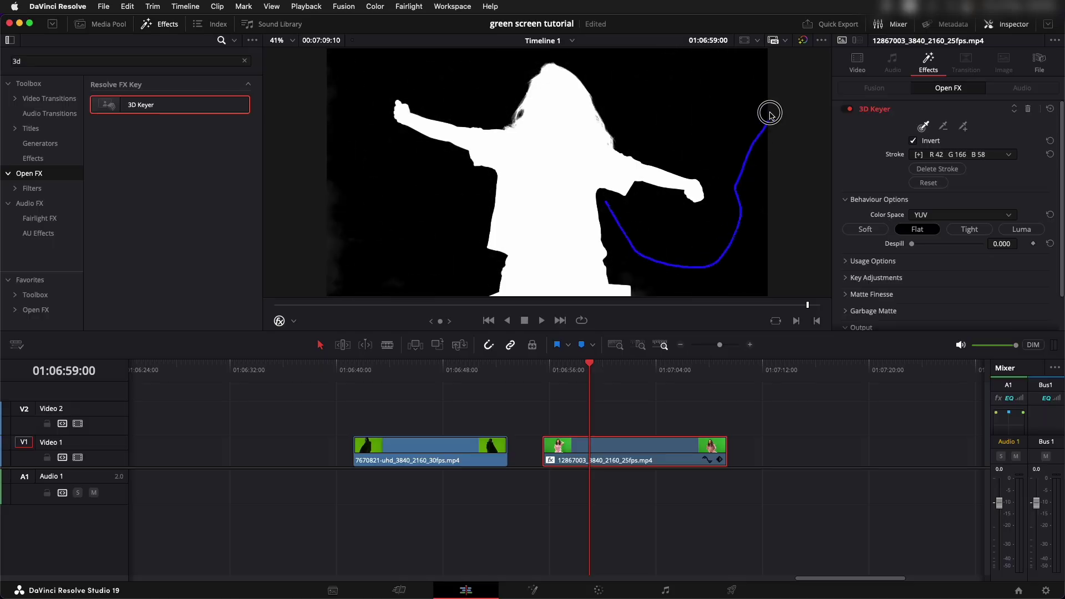
- Preview the finished key and grade, then return to the raw green-screen clip on the timeline
left_click_drag(479, 198, 481, 204)
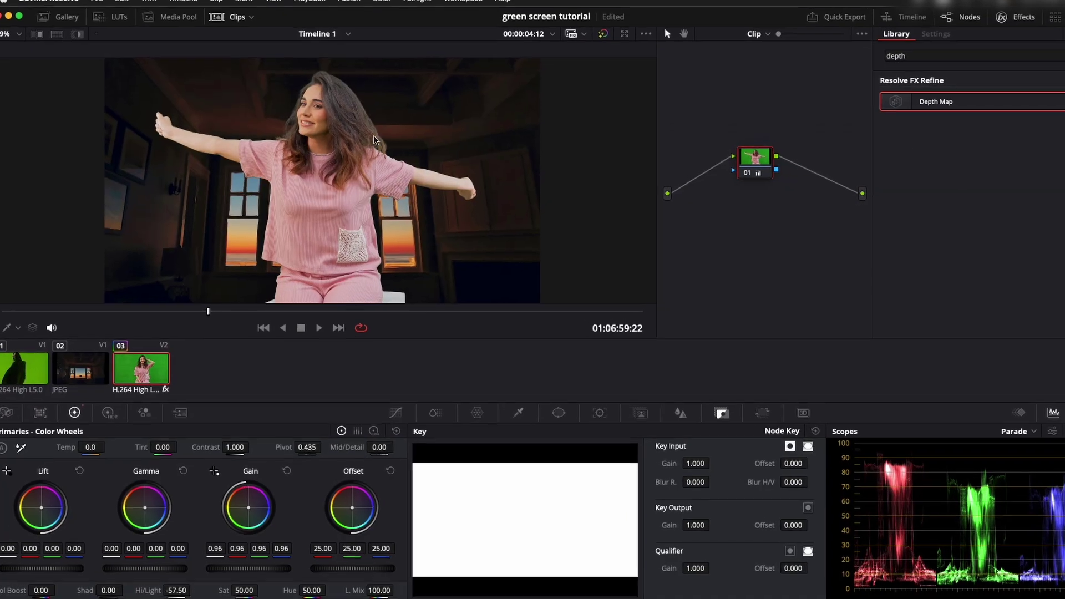
left_click_drag(89, 447, 108, 428)
key("alt+s")
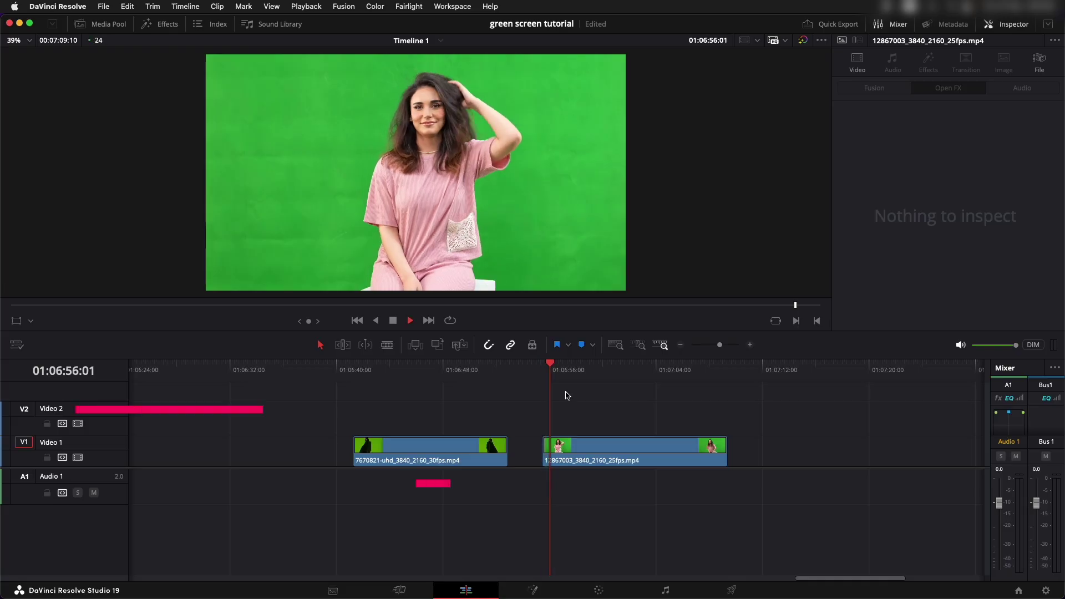
- Replay the clip and bring up the Effects Library listing the Resolve FX Blur and Color filters
left_click(544, 370)
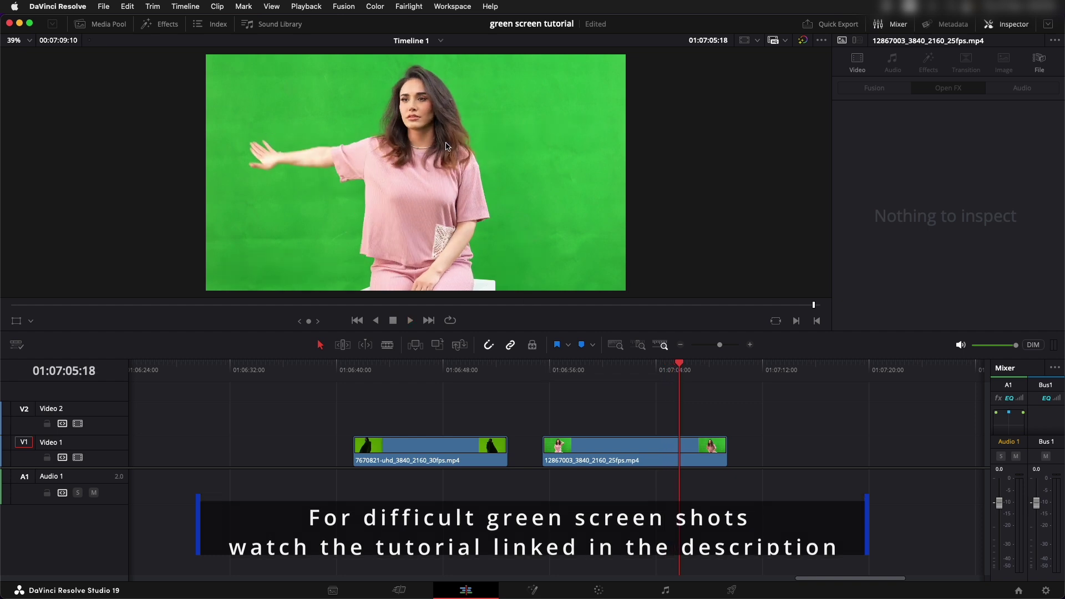
scroll(402, 175, "up", 5)
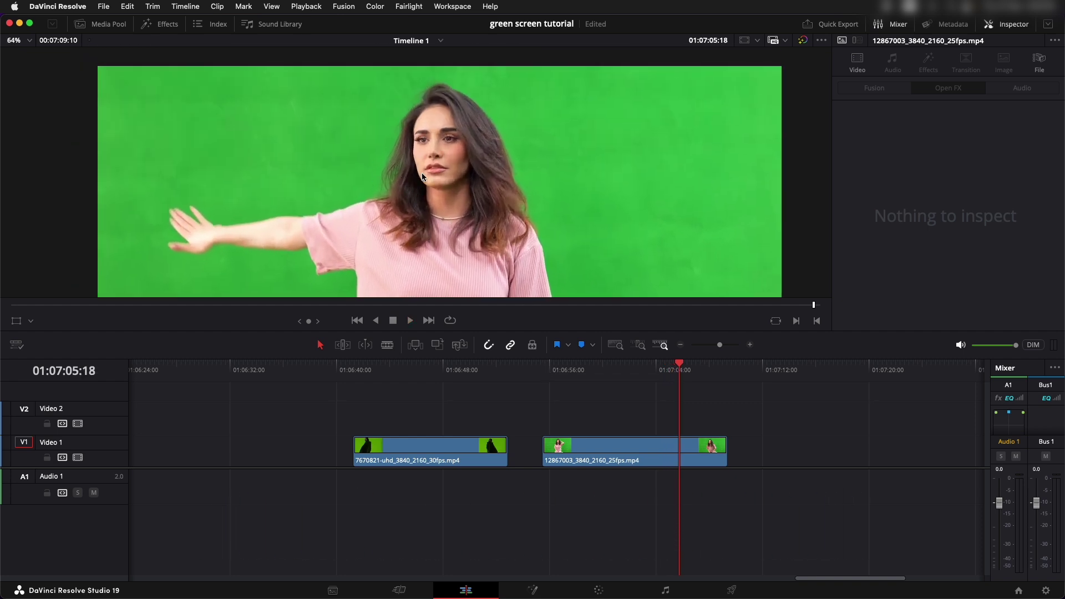
scroll(426, 175, "down", 4)
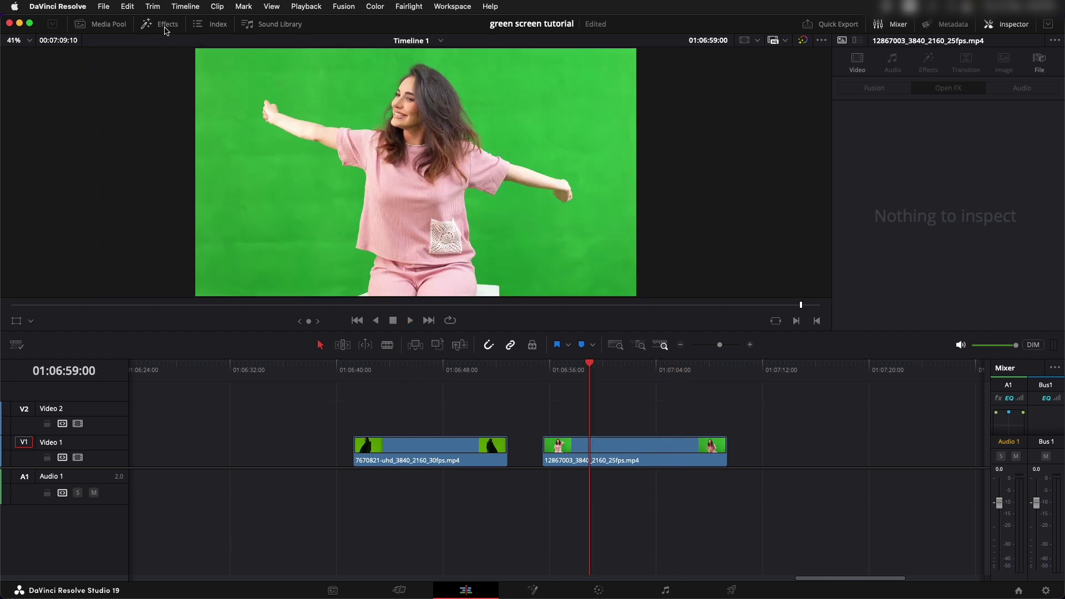
left_click(165, 26)
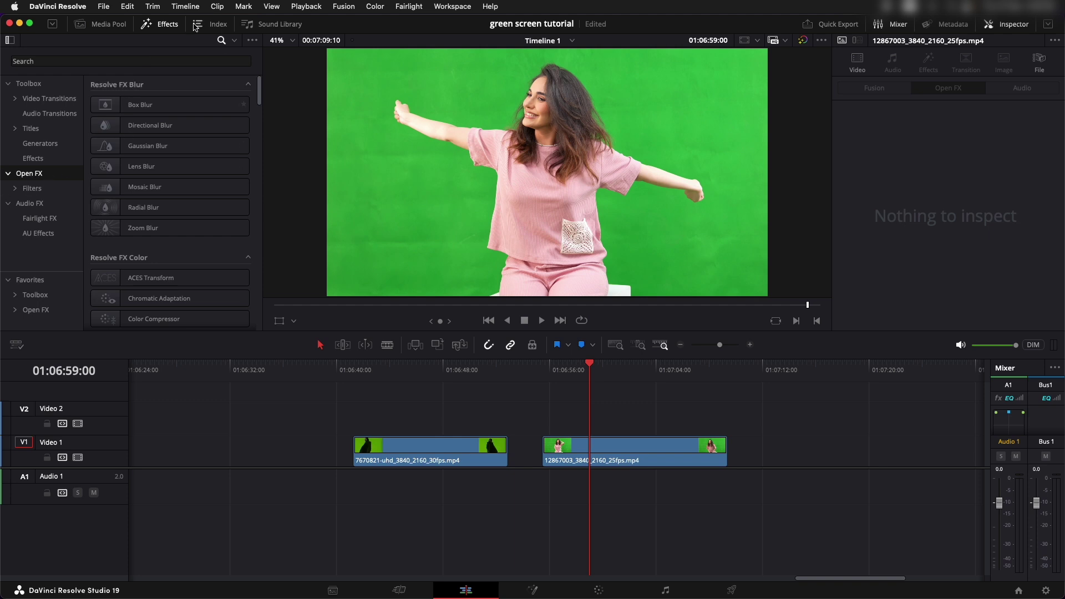
- Search '3d', apply the 3D Keyer to the woman's clip, and set the viewer to Open FX Overlay
left_click(162, 62)
type("3d")
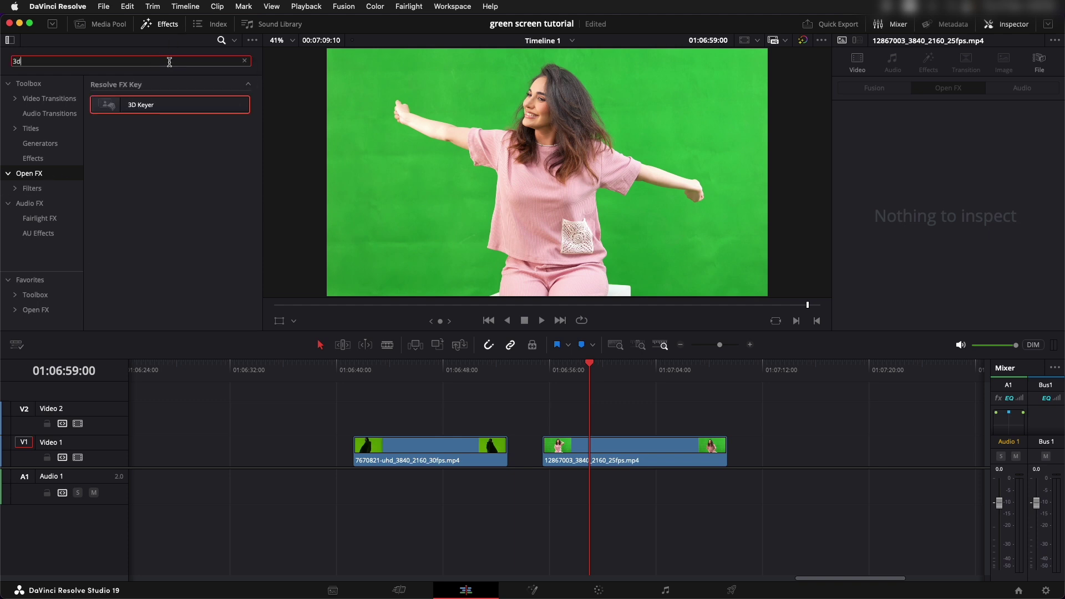
left_click_drag(163, 112, 612, 442)
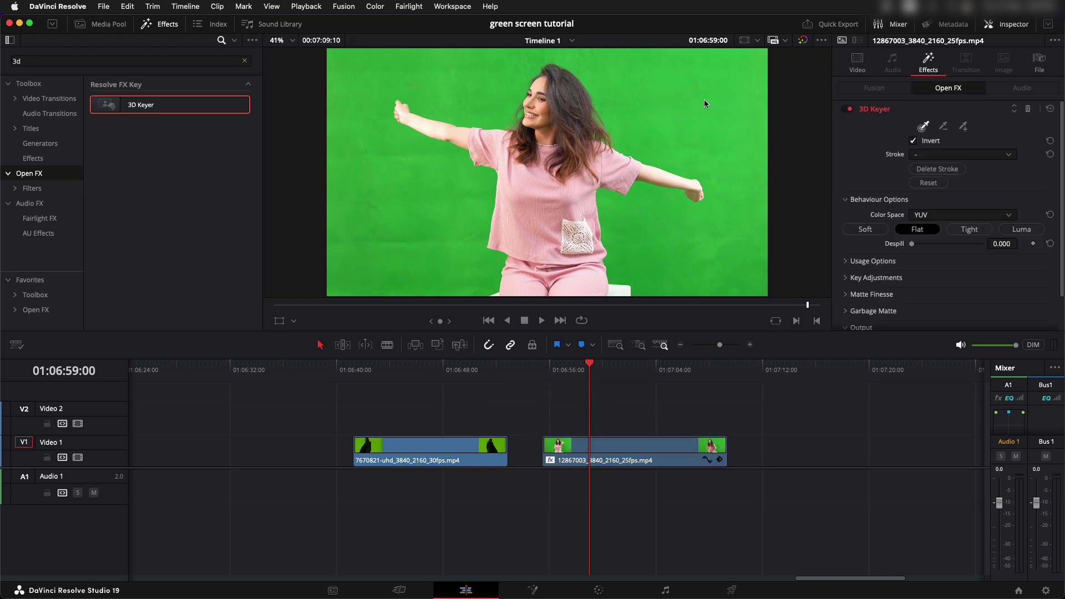
left_click(295, 325)
left_click(322, 378)
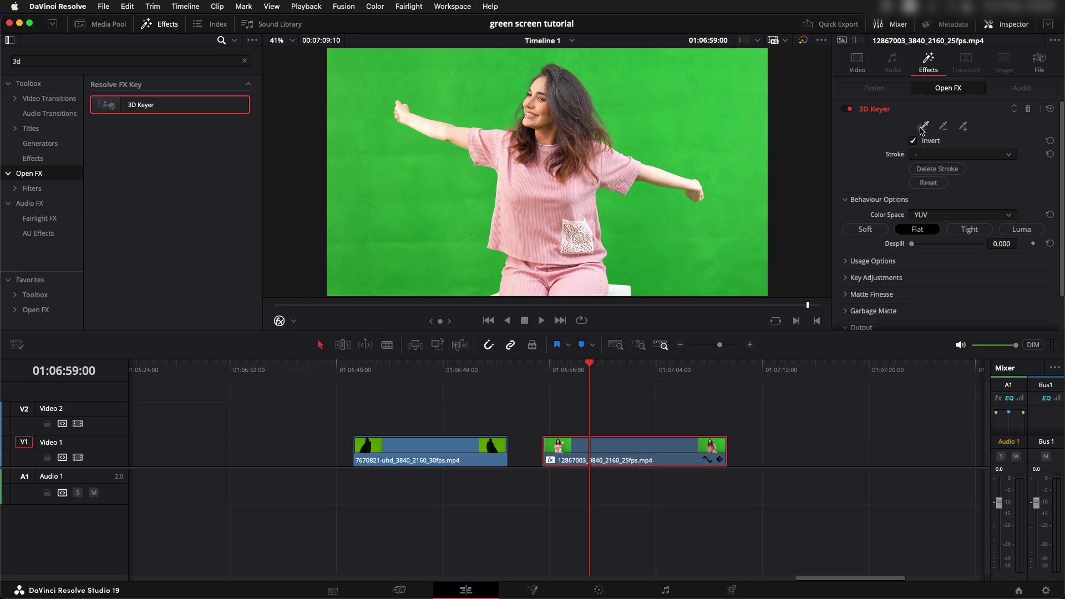
- Sample more of the green backdrop with the keyer picker, leaving the woman over black
mouse_move(607, 201)
left_mouse_down()
mouse_move(651, 260)
mouse_move(691, 269)
mouse_move(719, 259)
mouse_move(767, 111)
mouse_move(544, 47)
mouse_move(506, 63)
mouse_move(483, 89)
mouse_move(402, 71)
mouse_move(373, 80)
mouse_move(368, 128)
mouse_move(401, 160)
mouse_move(444, 172)
mouse_move(468, 206)
mouse_move(397, 273)
mouse_move(355, 260)
mouse_move(340, 167)
mouse_move(328, 156)
mouse_move(385, 258)
mouse_move(439, 282)
mouse_move(457, 270)
mouse_move(478, 205)
mouse_move(469, 173)
mouse_move(327, 130)
mouse_move(328, 101)
left_mouse_up()
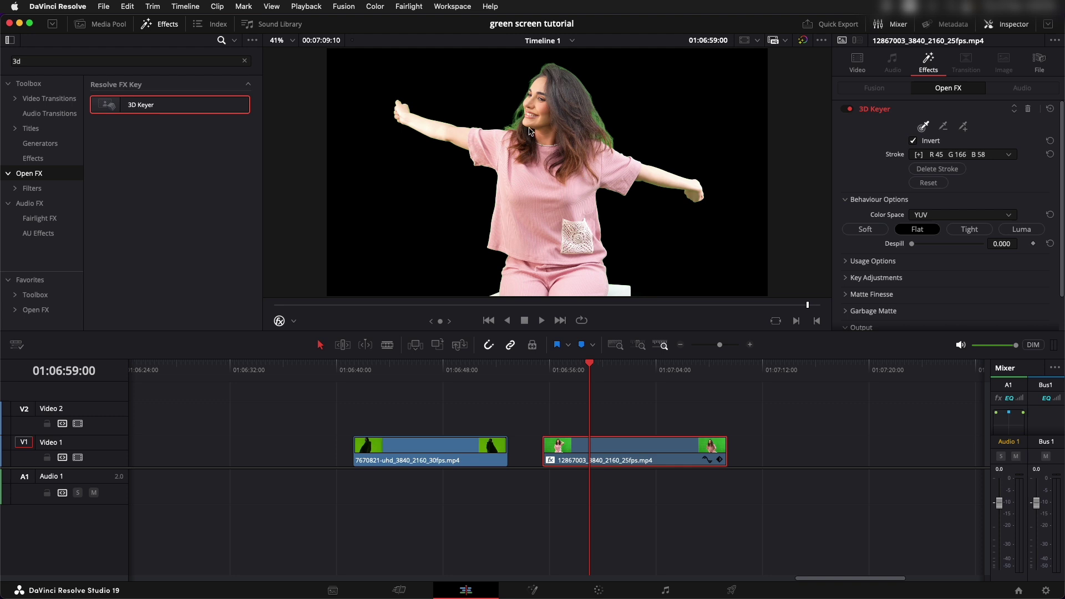
- Raise the 3D Keyer Despill to 1.000 to remove the green fringe from her hair
scroll(530, 131, "up", 6)
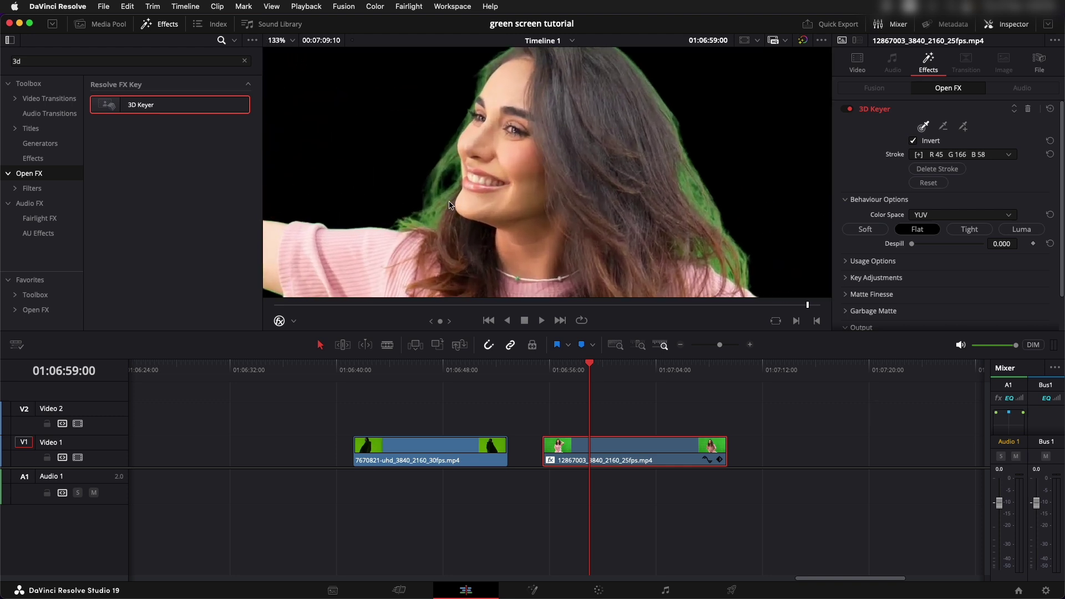
key("shift+z")
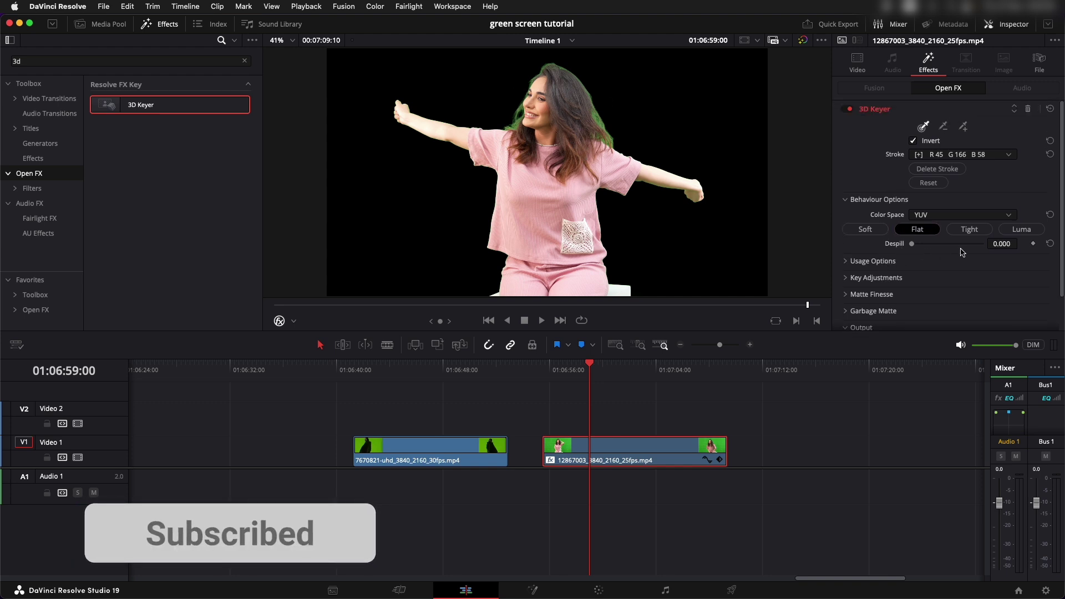
scroll(533, 136, "up", 6)
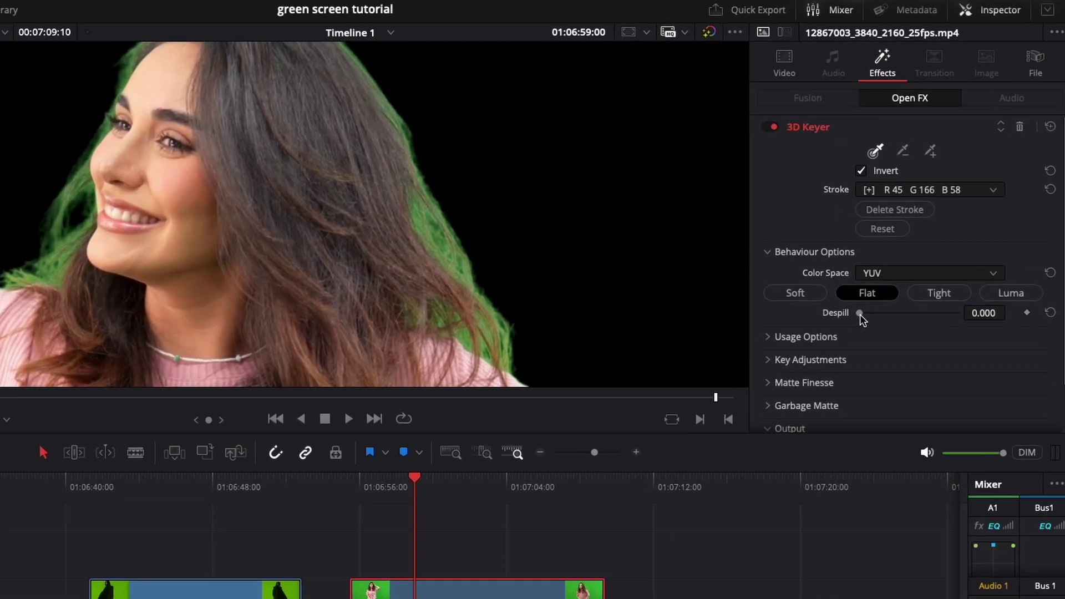
left_click_drag(915, 244, 1057, 257)
mouse_move(1060, 331)
left_mouse_down()
mouse_move(849, 312)
mouse_move(1005, 346)
mouse_move(982, 326)
mouse_move(768, 314)
mouse_move(1061, 338)
left_mouse_up()
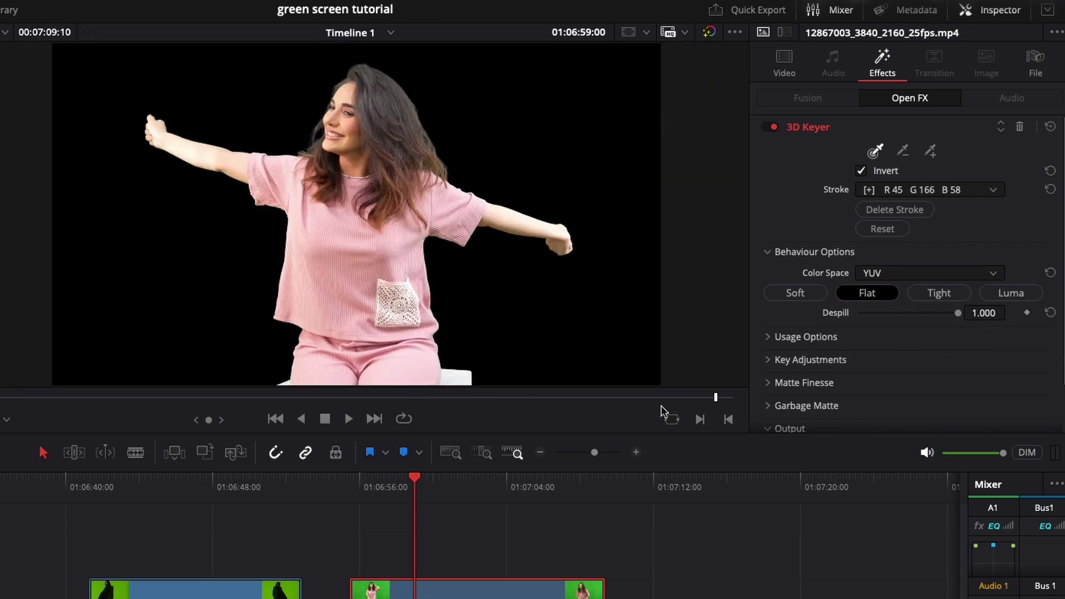
scroll(811, 347, "down", 2)
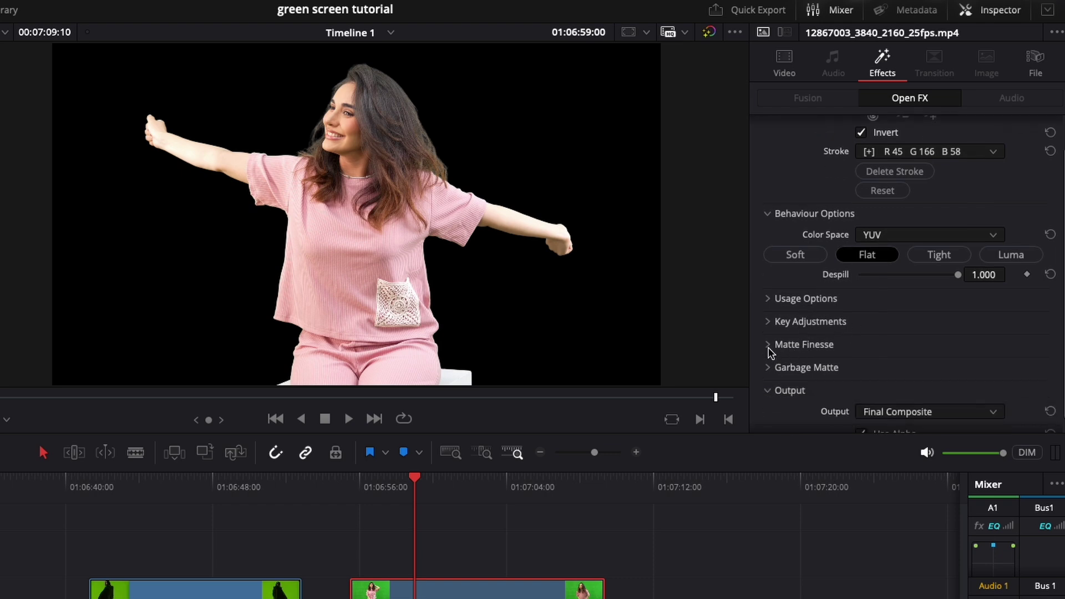
left_click(769, 346)
scroll(791, 348, "down", 3)
scroll(791, 343, "down", 3)
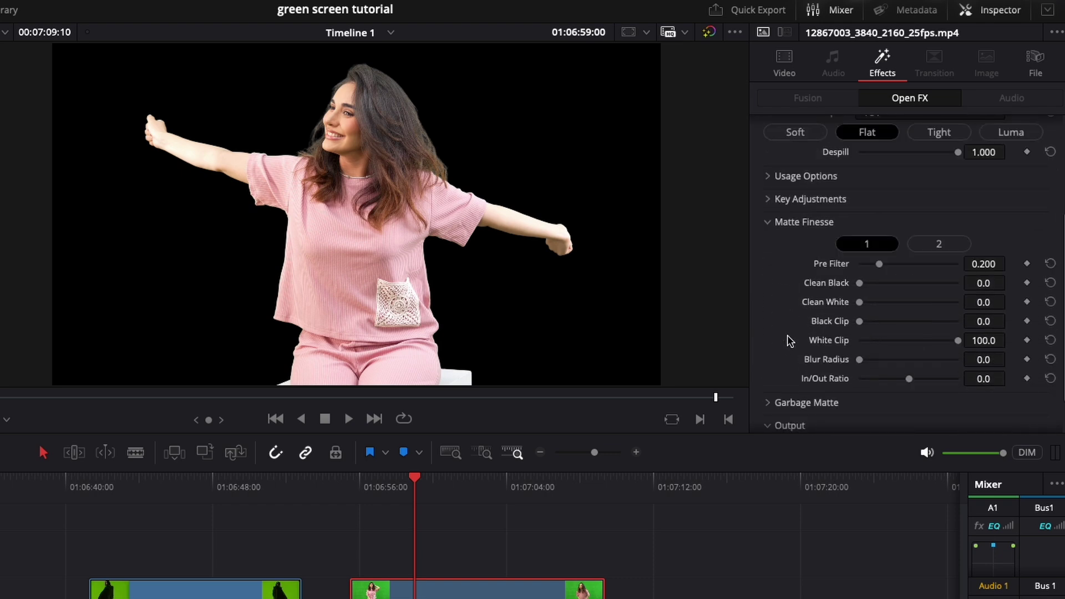
scroll(459, 174, "up", 5)
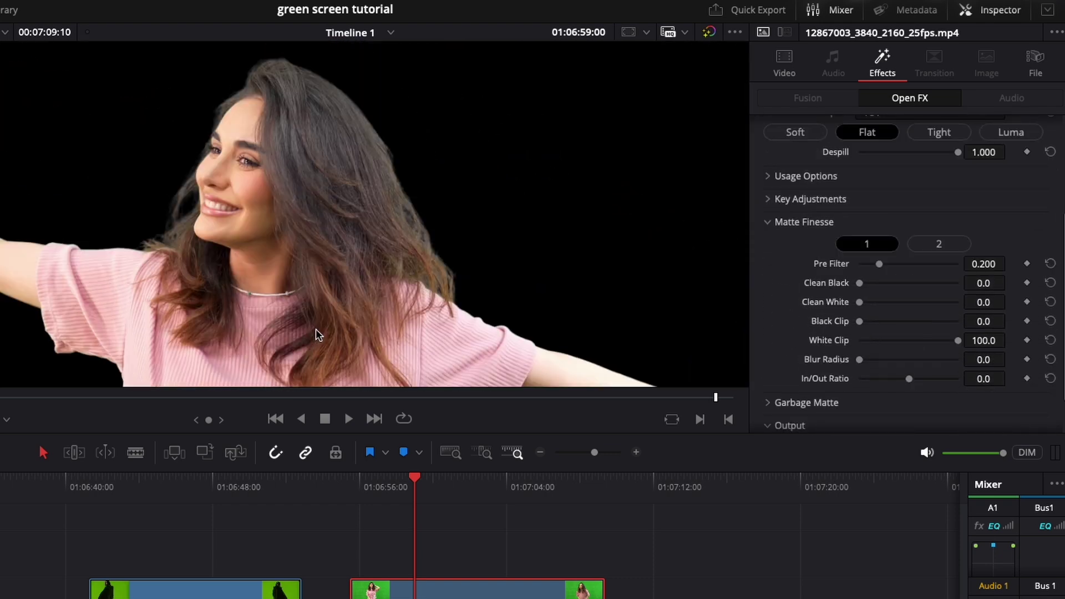
scroll(401, 233, "down", 1)
scroll(469, 172, "up", 1)
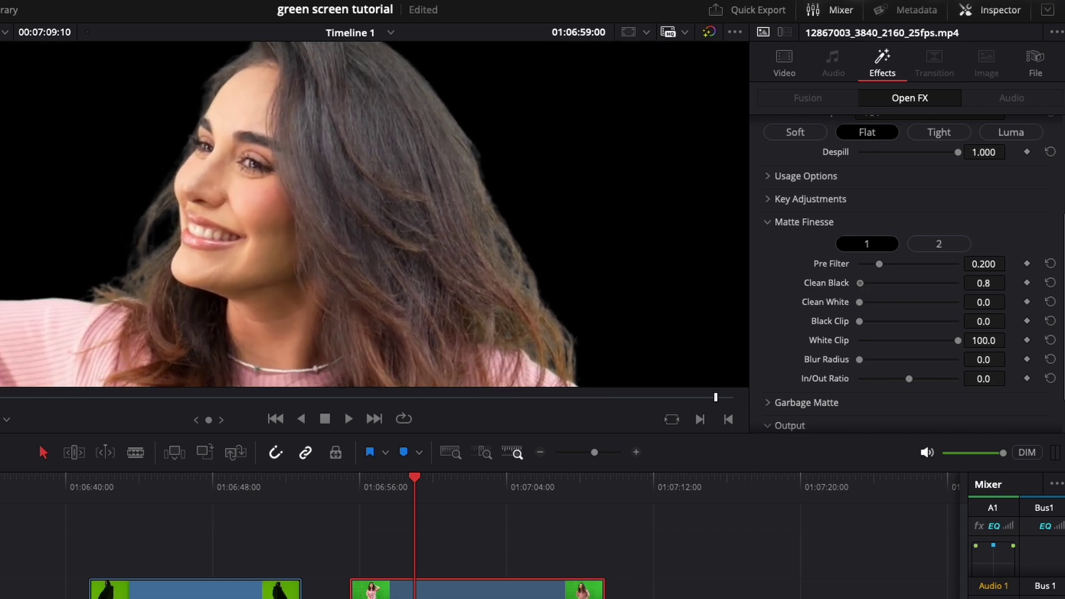
left_click_drag(860, 283, 845, 333)
mouse_move(960, 347)
left_mouse_down()
mouse_move(889, 345)
mouse_move(958, 343)
left_mouse_up()
mouse_move(859, 364)
left_mouse_down()
mouse_move(884, 369)
mouse_move(853, 372)
mouse_move(875, 369)
mouse_move(857, 363)
left_mouse_up()
scroll(860, 323, "up", 3)
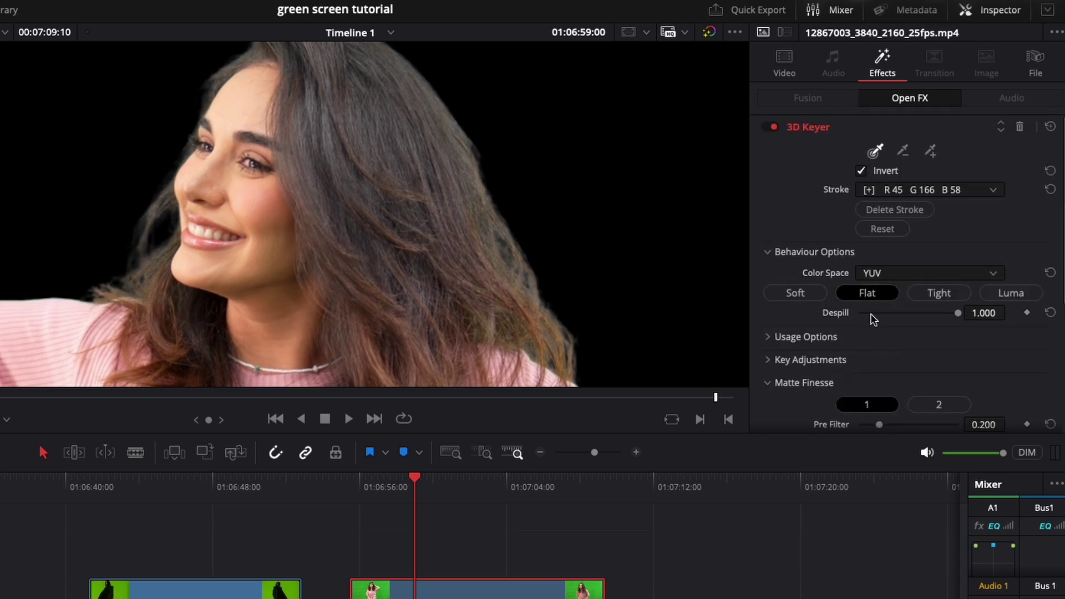
scroll(852, 364, "down", 4)
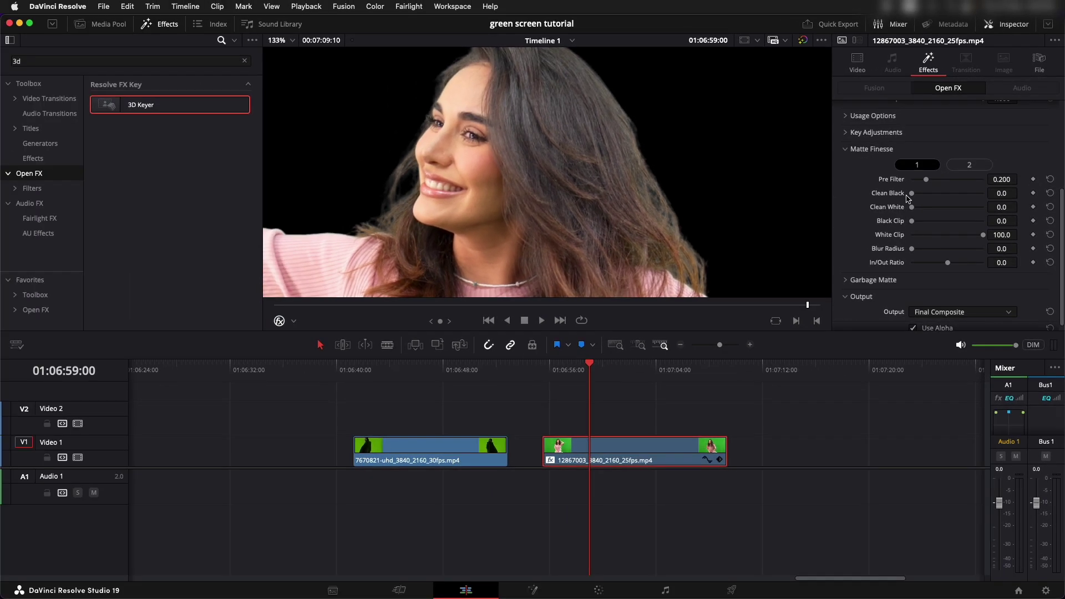
scroll(913, 199, "up", 3)
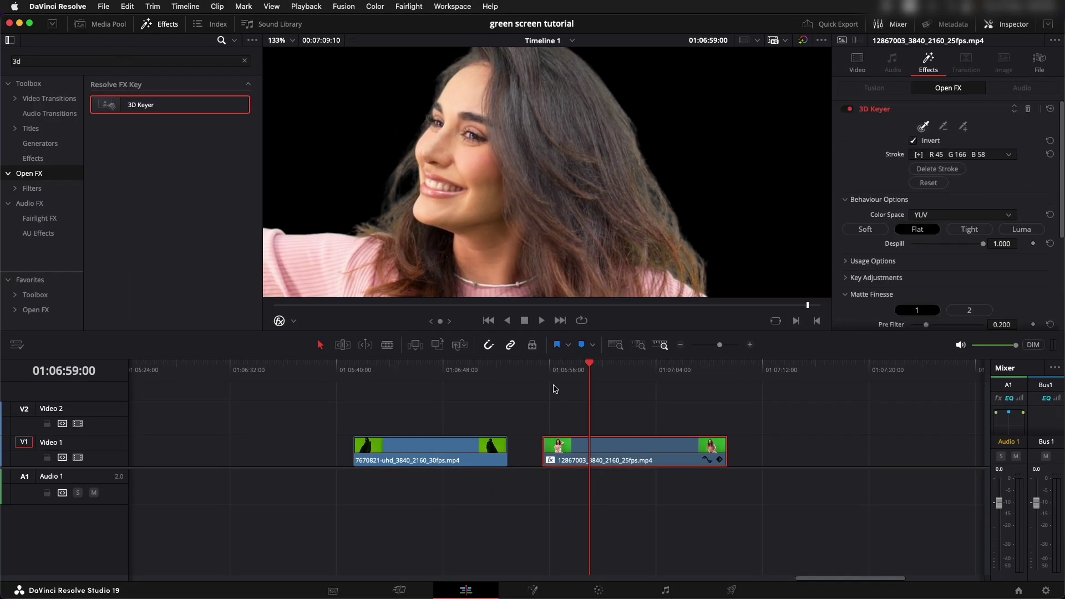
key("shift+z")
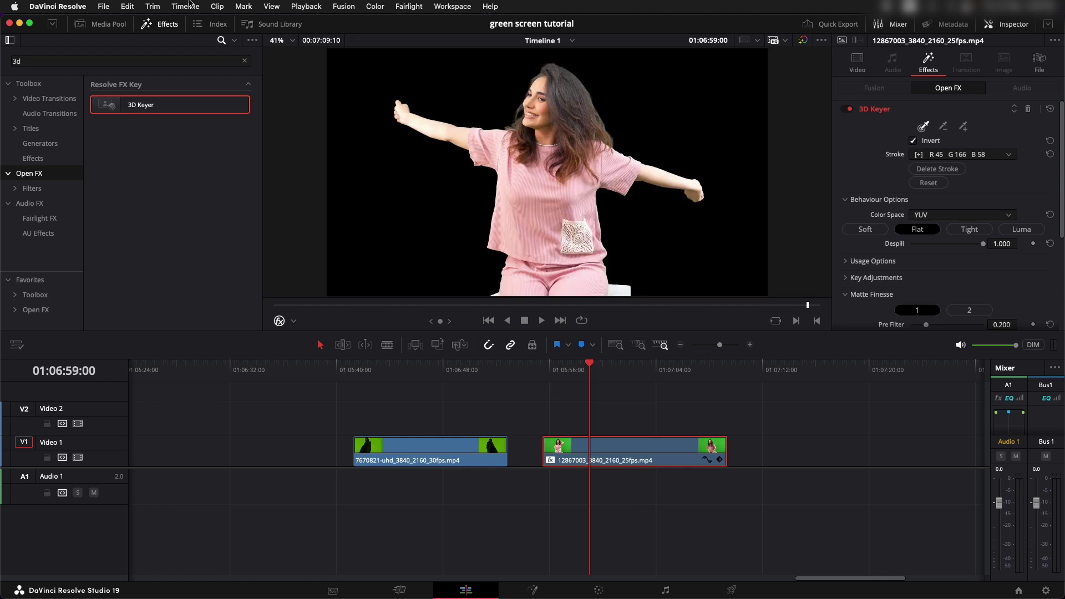
- In the Media Pool, move the woman's clip up to Video 2 and open the Backgrounds bin
left_click(102, 26)
left_click_drag(617, 451, 615, 421)
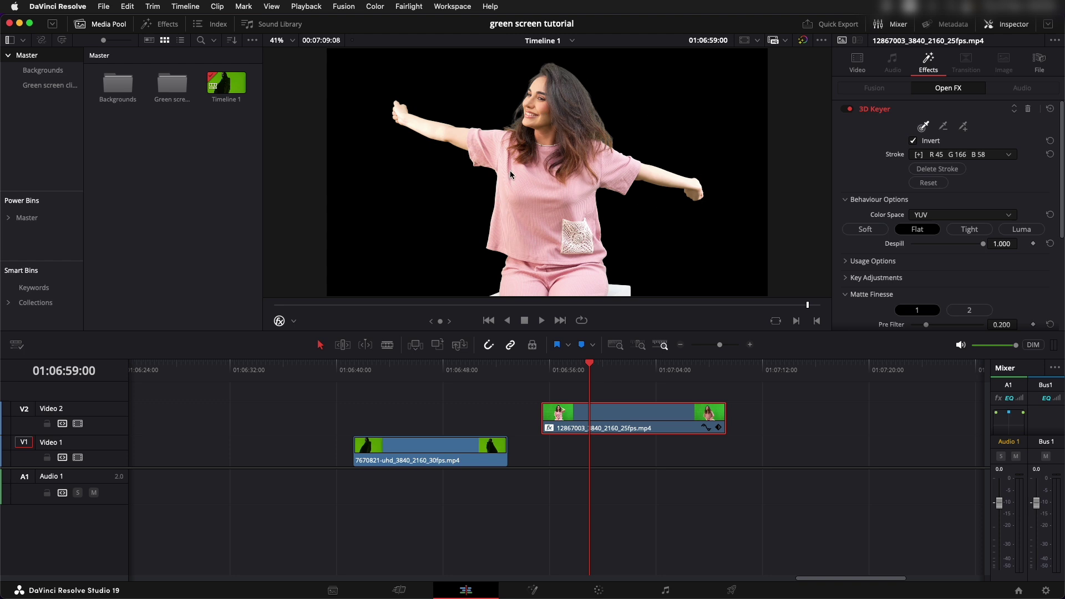
double_click(115, 91)
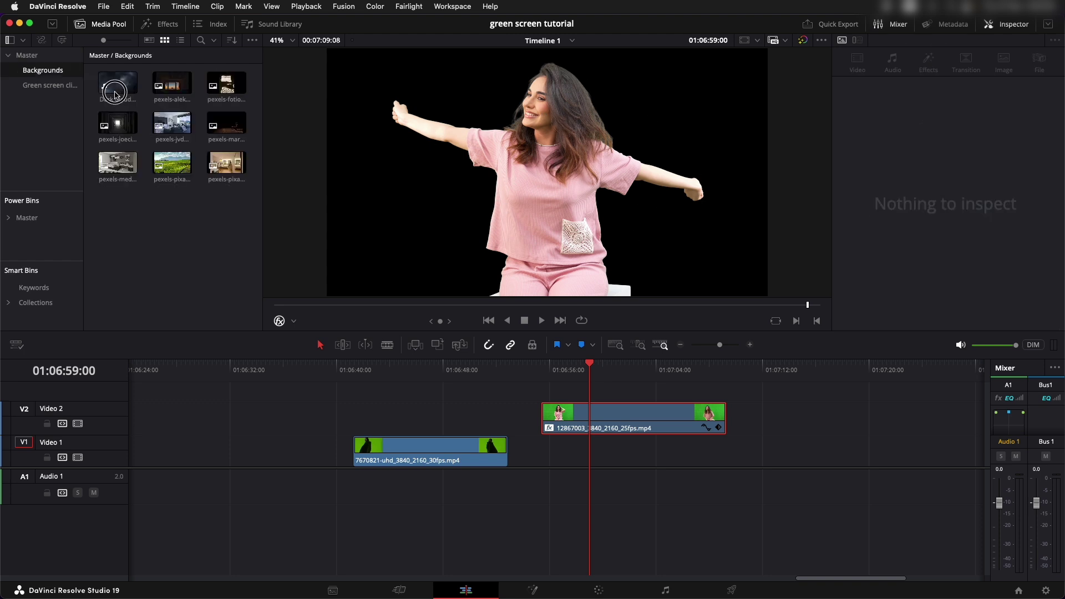
- Preview the living-room, bedroom and sunset-window room background images in the viewer
left_click(172, 130)
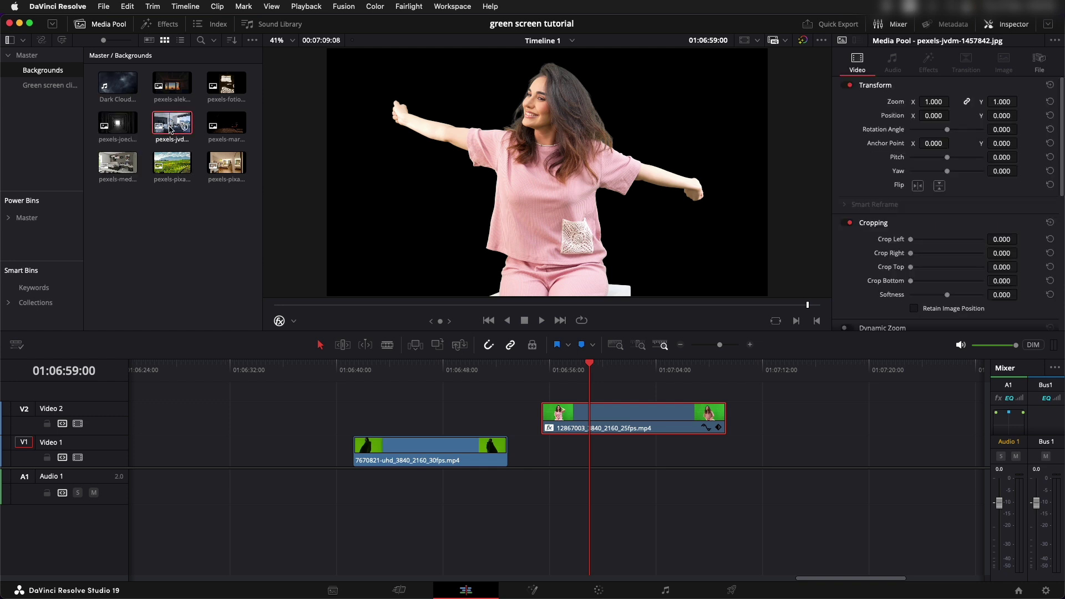
double_click(169, 129)
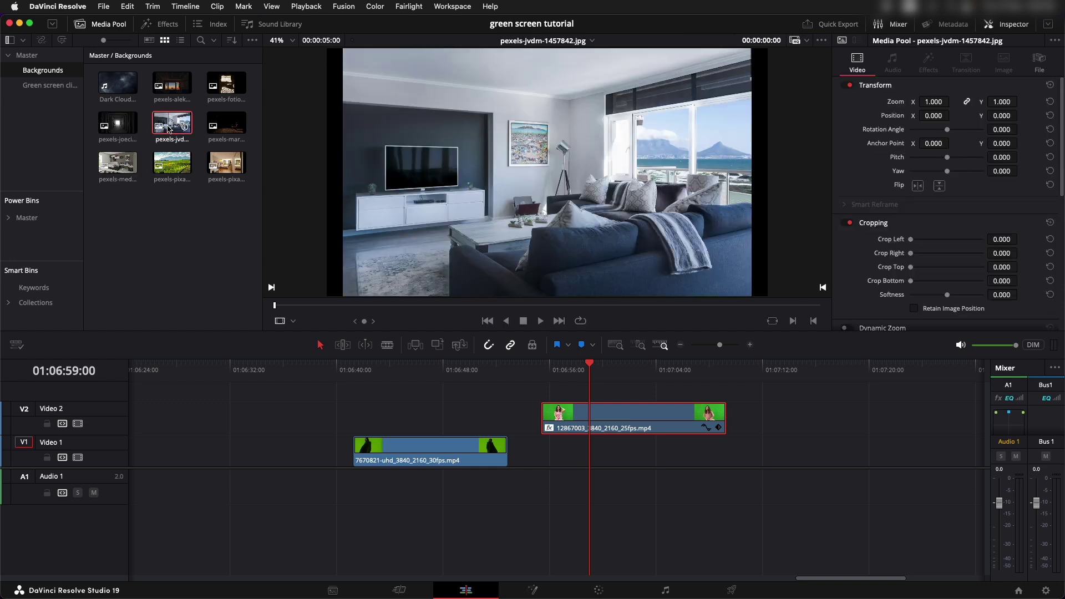
left_click(116, 162)
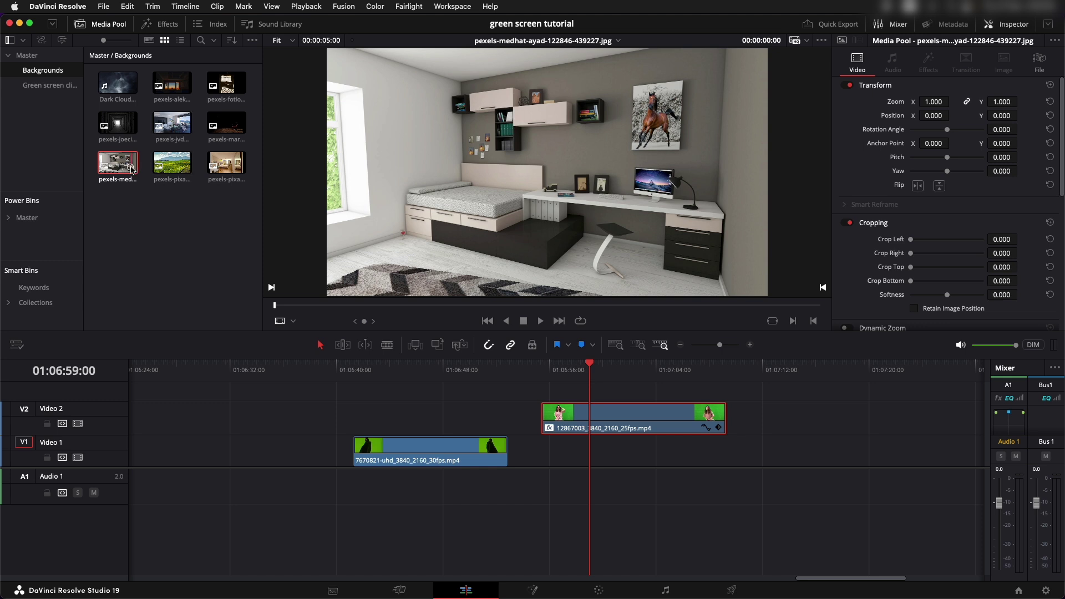
left_click(597, 393)
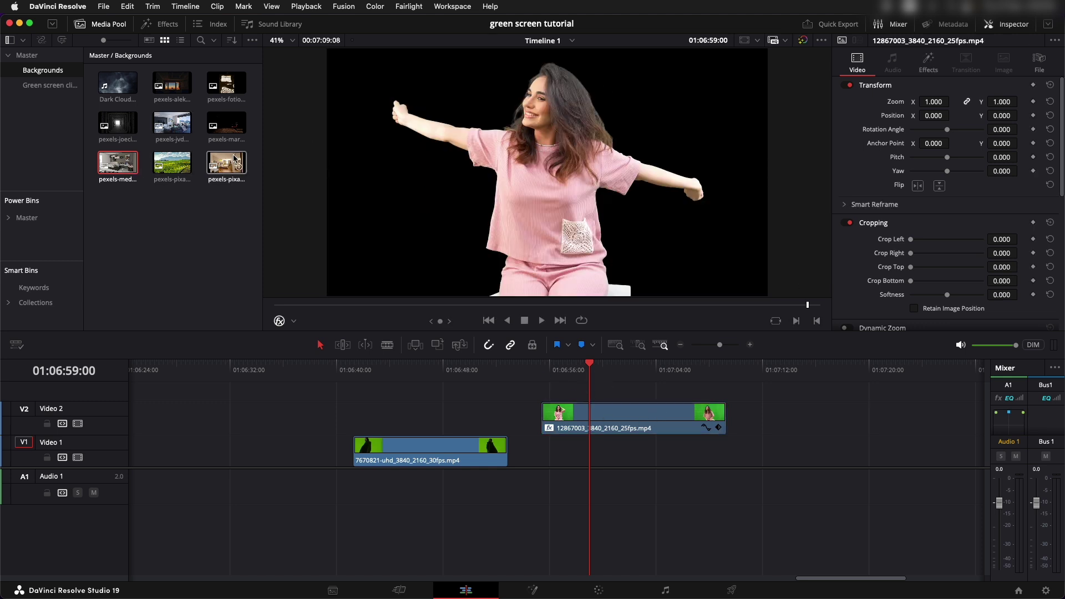
left_click(173, 90)
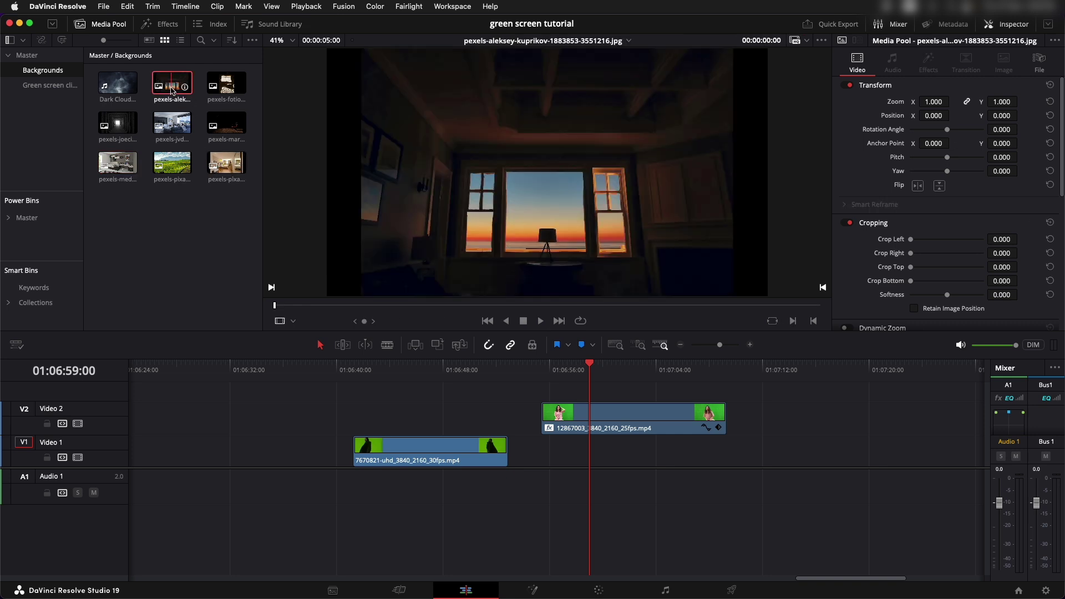
- Place the sunset room image on V1 under the woman, with Zoom 1.2 and Position Y 39
left_click_drag(171, 89, 725, 457)
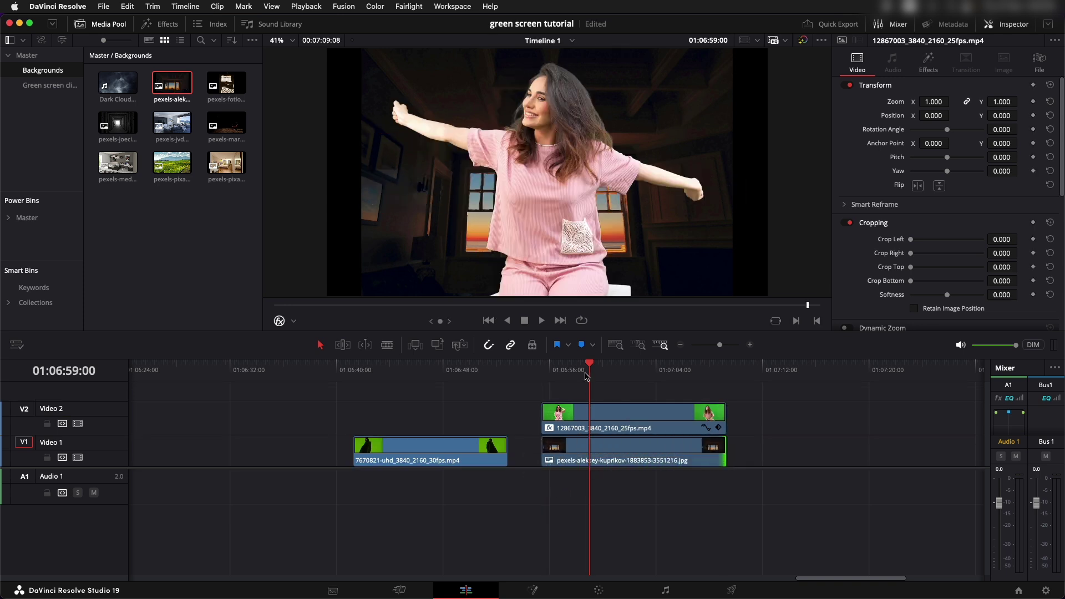
left_click_drag(586, 376, 601, 371)
left_click(617, 454)
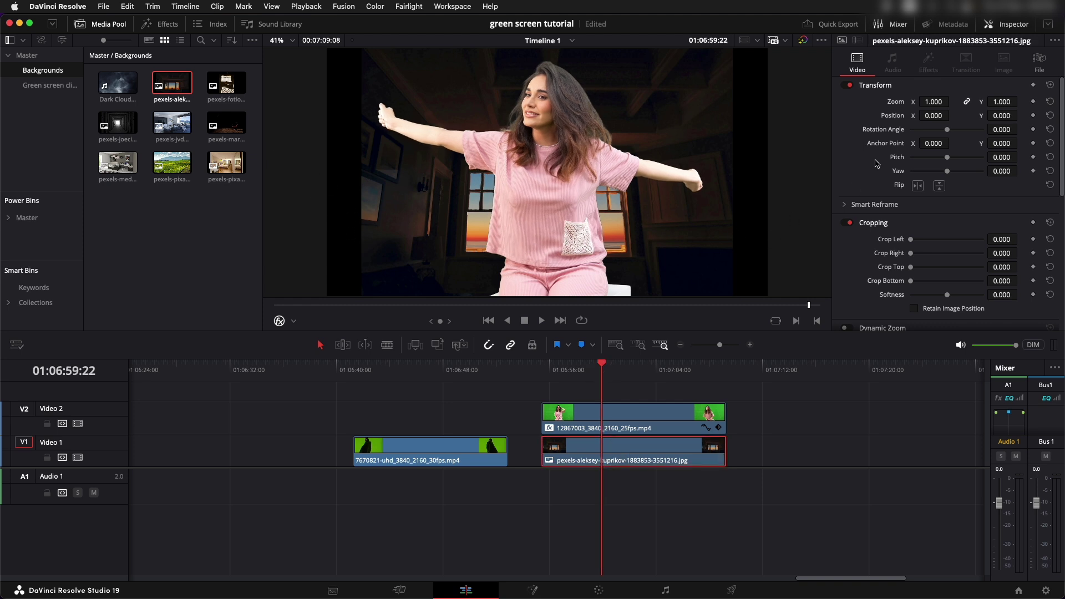
left_click_drag(934, 101, 1024, 118)
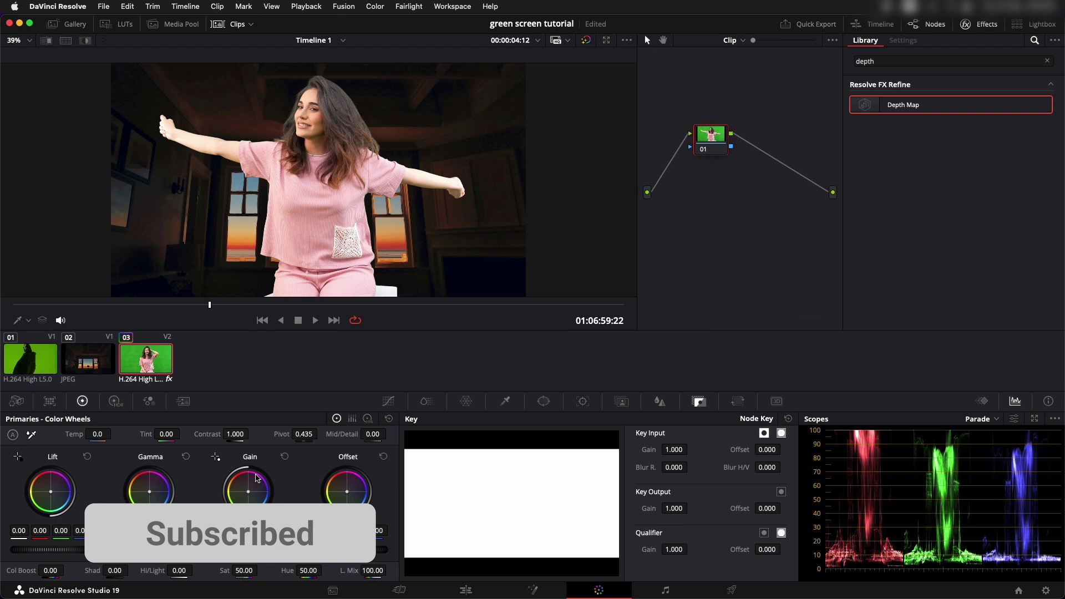
- On the Color page, lower the woman's Highlights to -57.50 and Gain to 0.96
left_click_drag(706, 140, 726, 162)
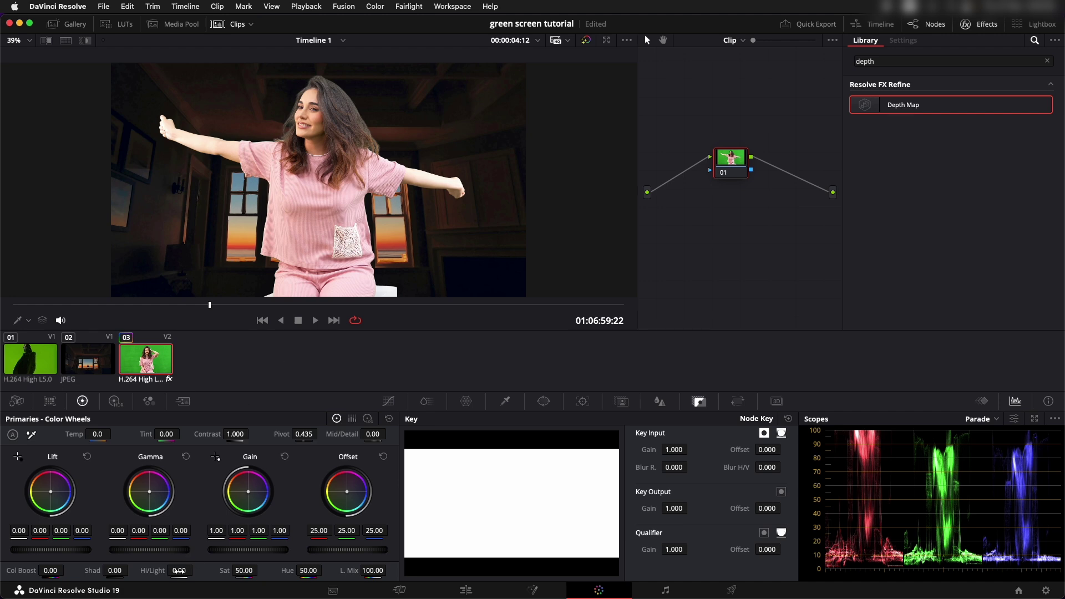
left_click_drag(179, 571, 117, 571)
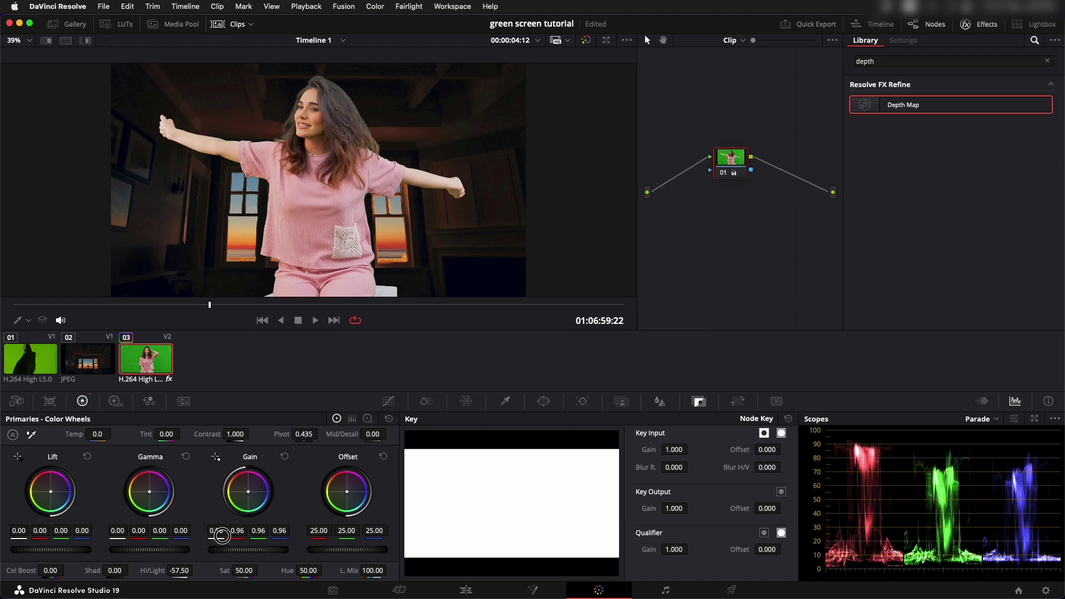
left_click_drag(218, 532, 195, 538)
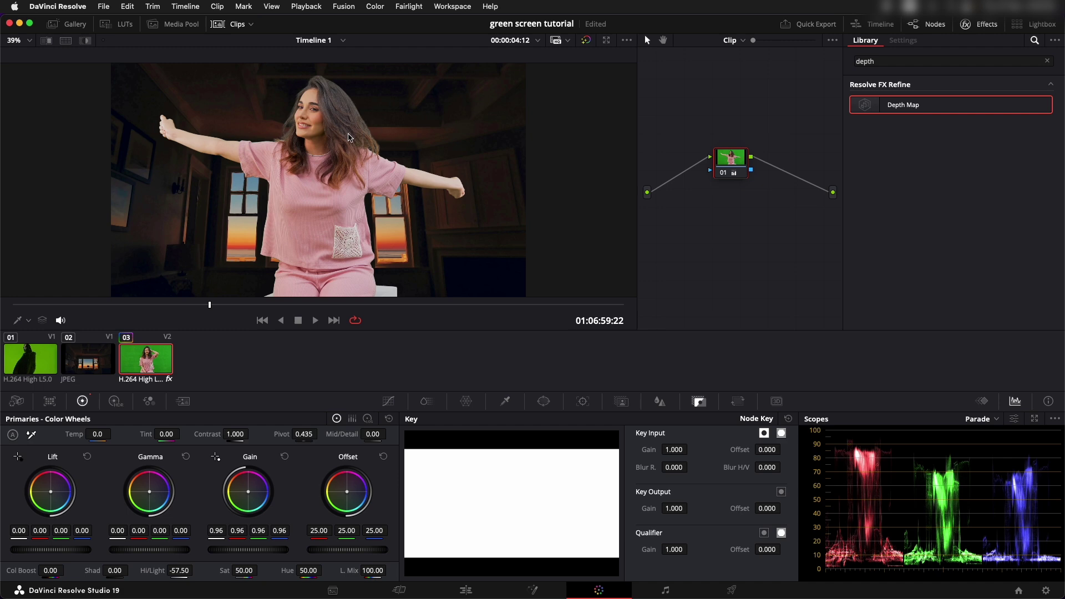
- Set the woman's Gamma to -0.05 and warm her Temp to 520
left_click_drag(174, 549, 44, 536)
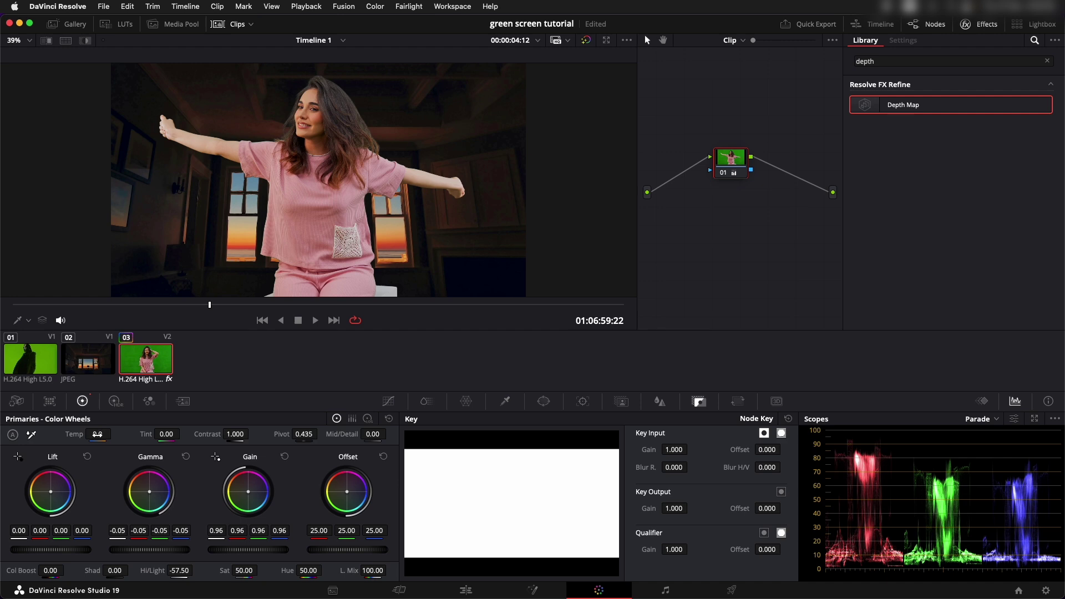
left_click_drag(97, 435, 126, 442)
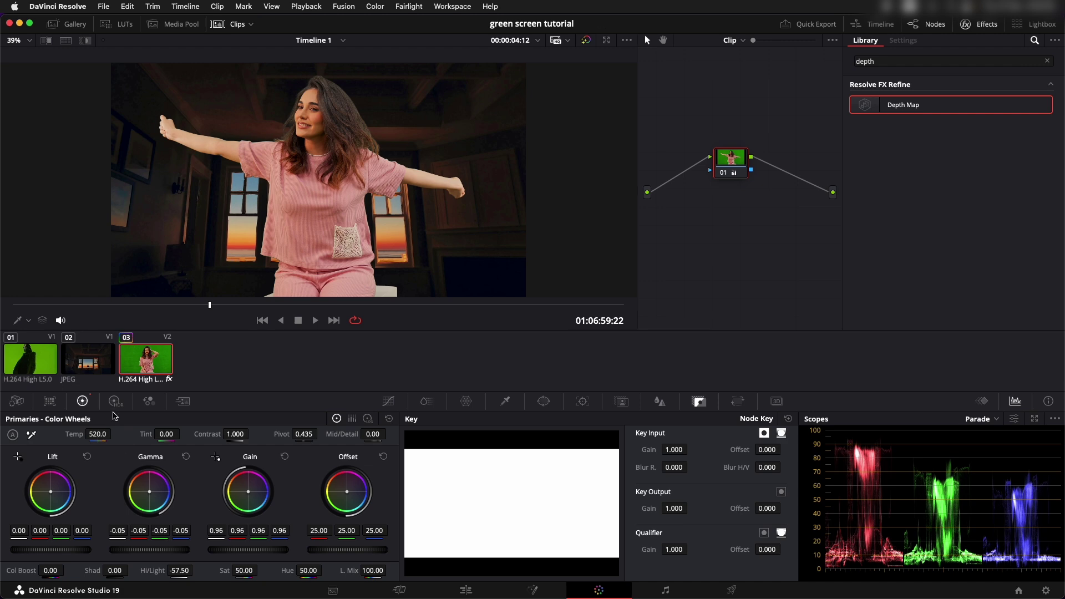
- Compare the grade on and off, then label the first node 'exp'
key("super+d")
key("super+d")
key("super+d")
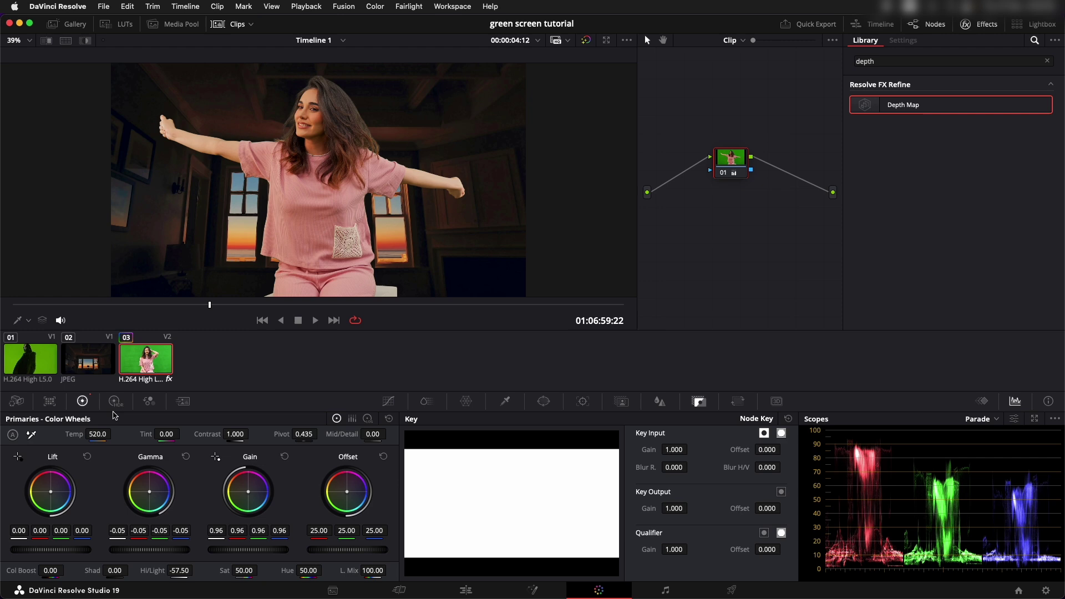
key("super+d")
key("super+d")
key("super+d")
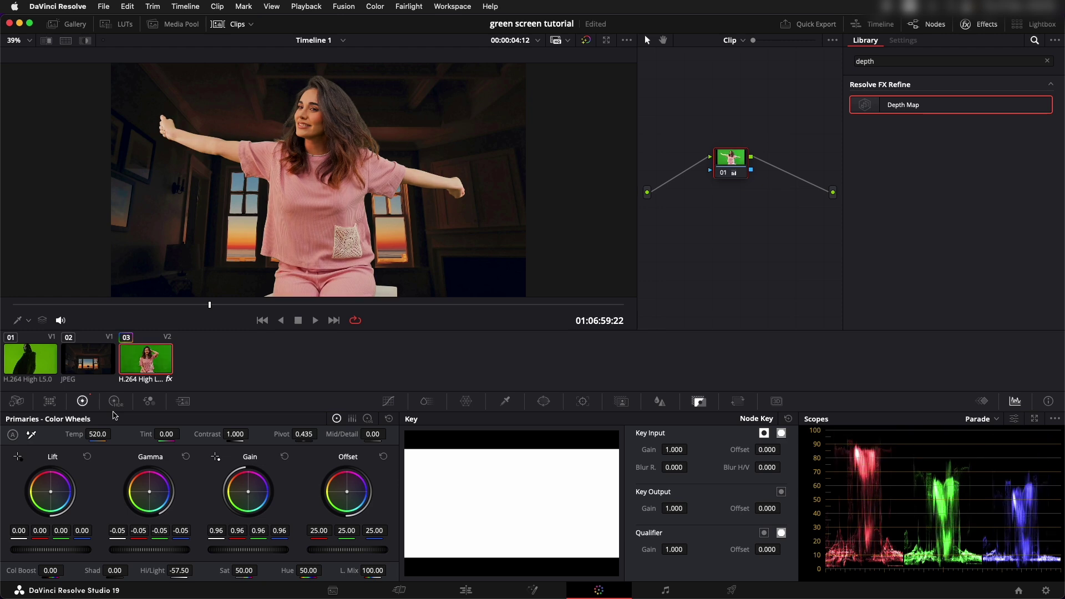
key("super+d")
key("super+d")
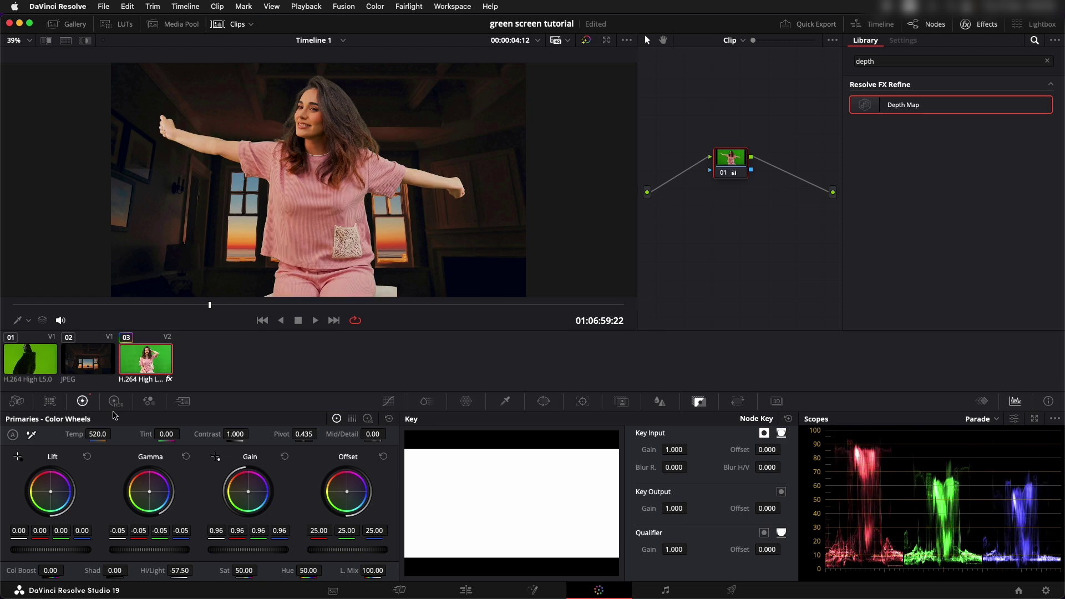
right_click(738, 166)
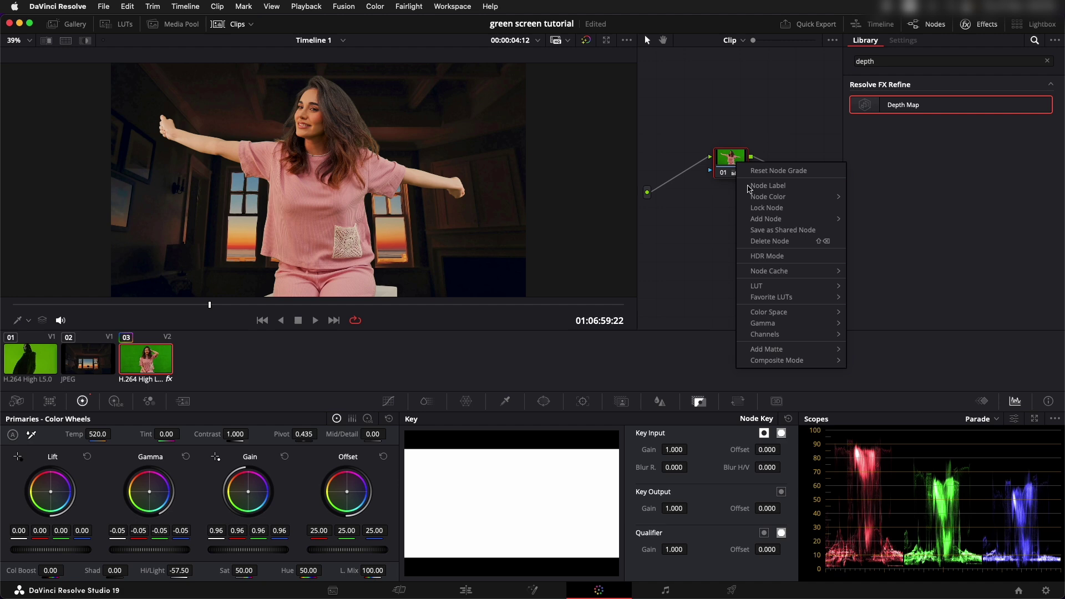
type("exp")
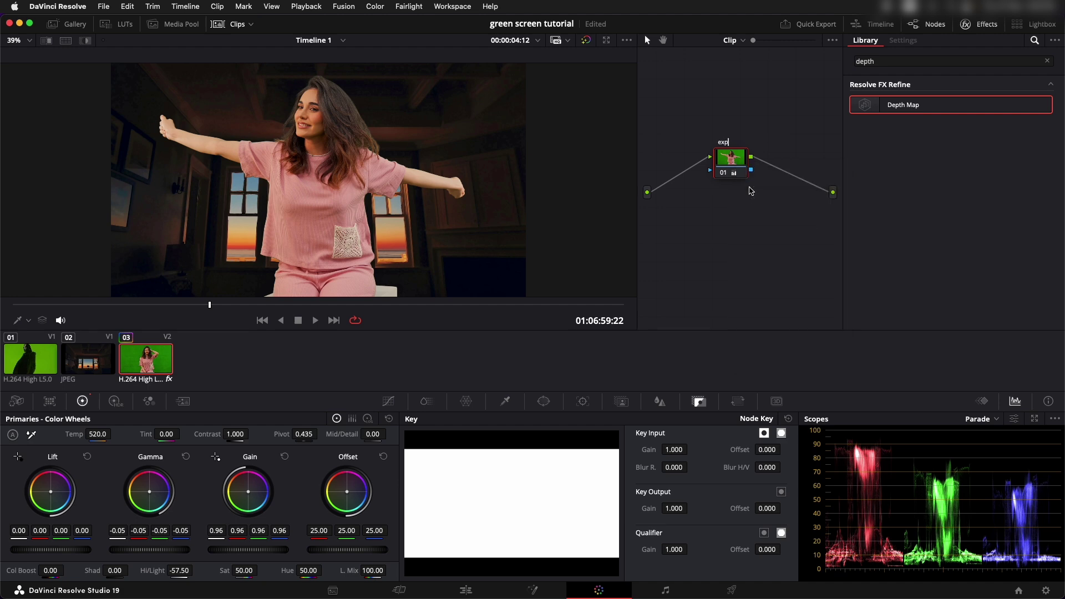
key("Return")
left_click_drag(735, 168, 712, 166)
- Add a serial node after 'exp' and label it 'Tone'
key("alt+s")
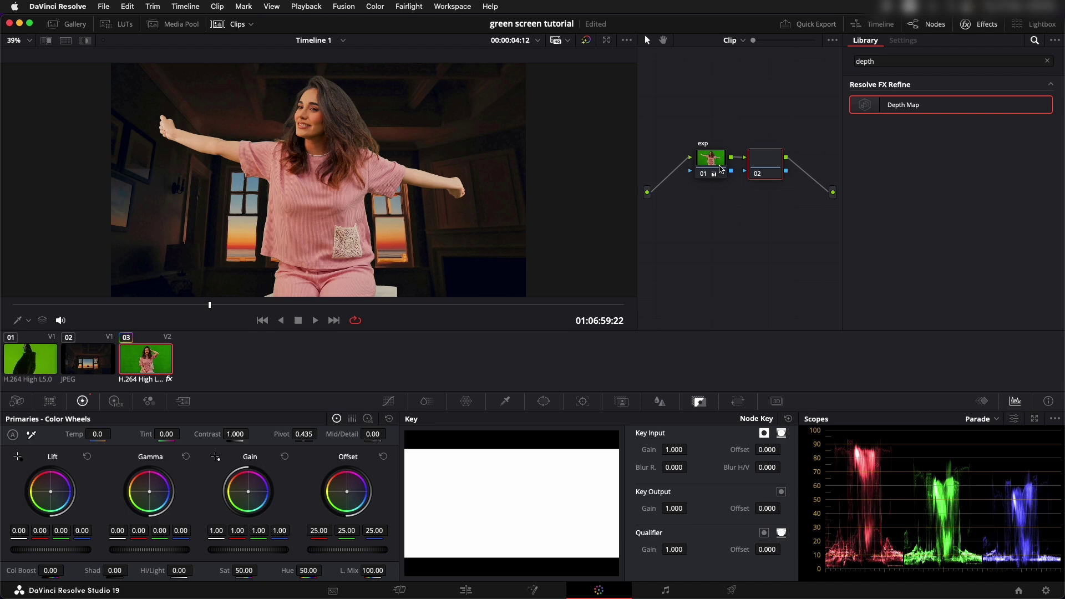
right_click(759, 167)
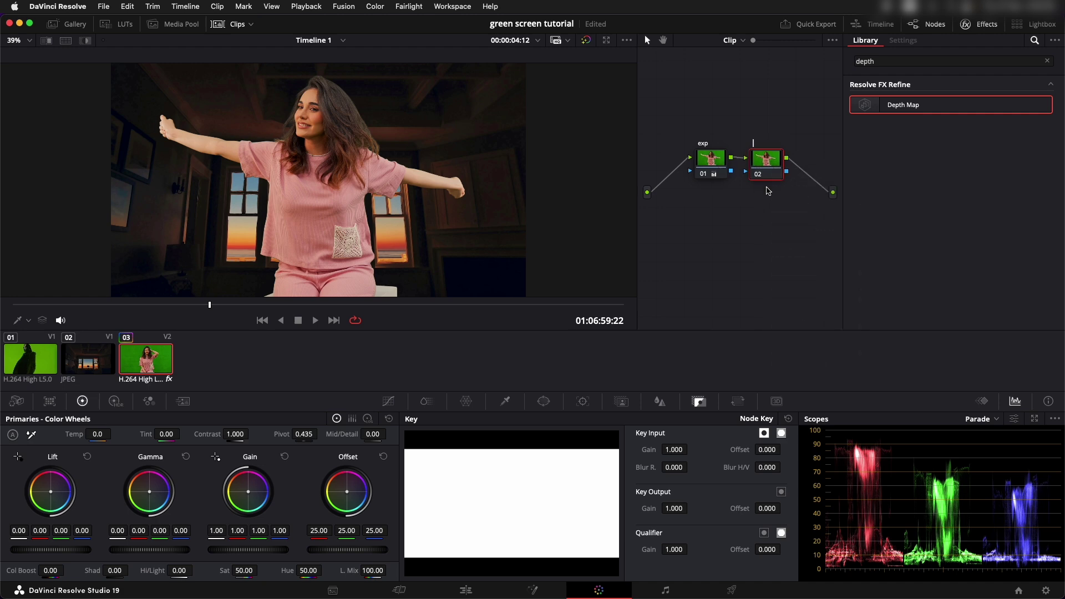
type("Tone")
key("Return")
- Nudge the Tone node's Lift slightly cooler (red -0.01, blue 0.01), comparing with the node bypassed
scroll(65, 190, "up", 8)
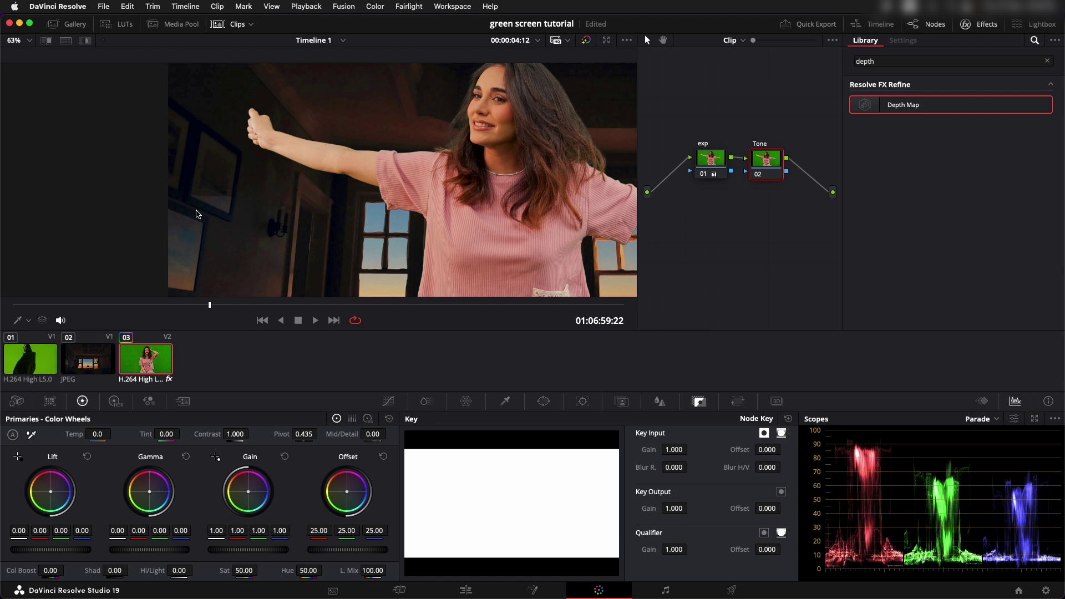
scroll(176, 223, "left", 3)
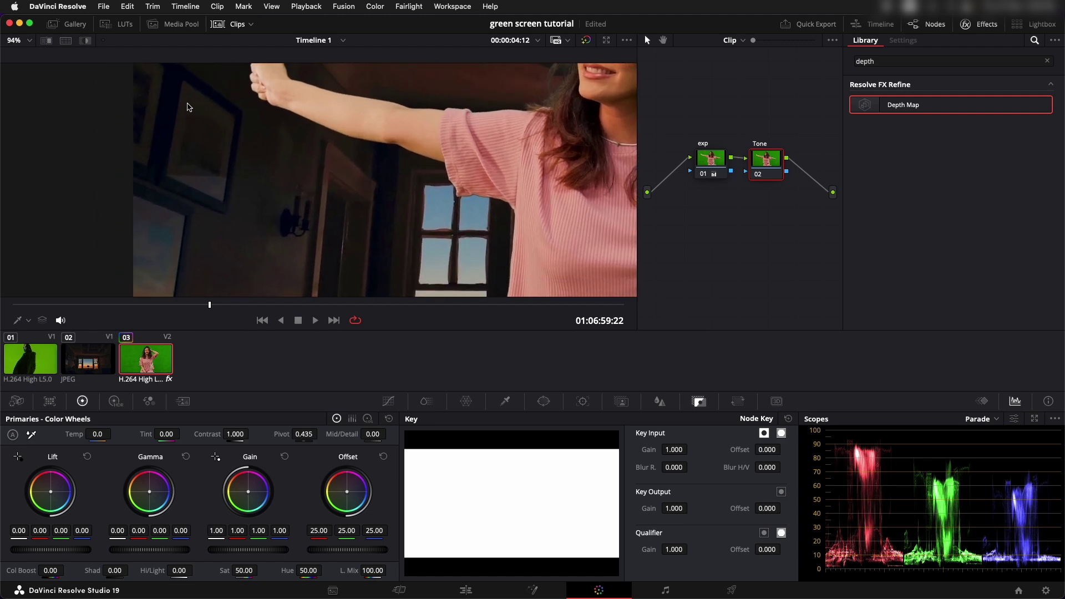
scroll(225, 217, "up", 3)
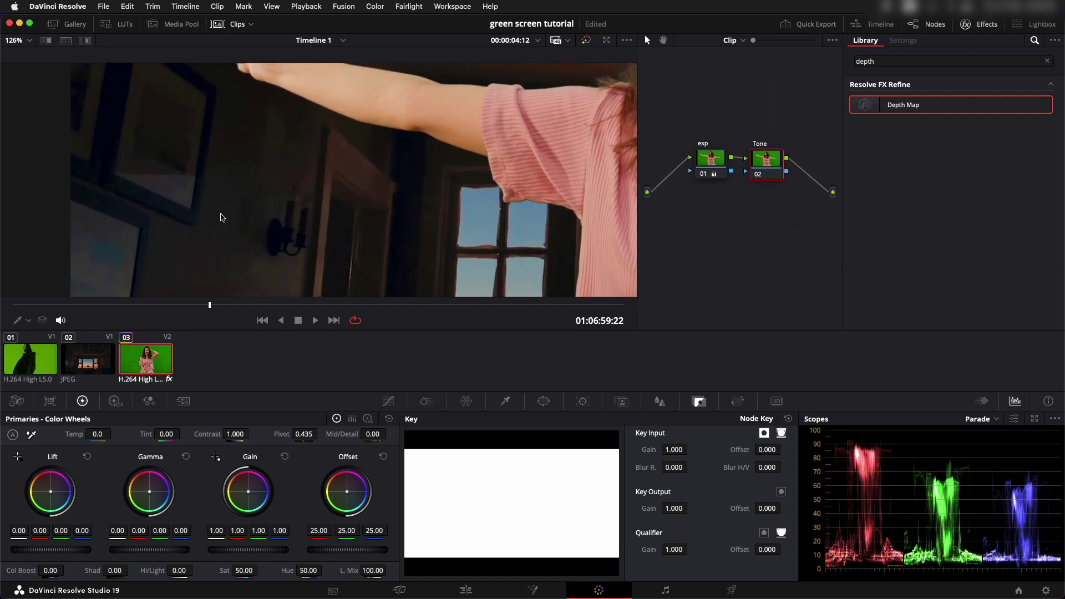
scroll(289, 210, "right", 5)
scroll(389, 174, "down", 2)
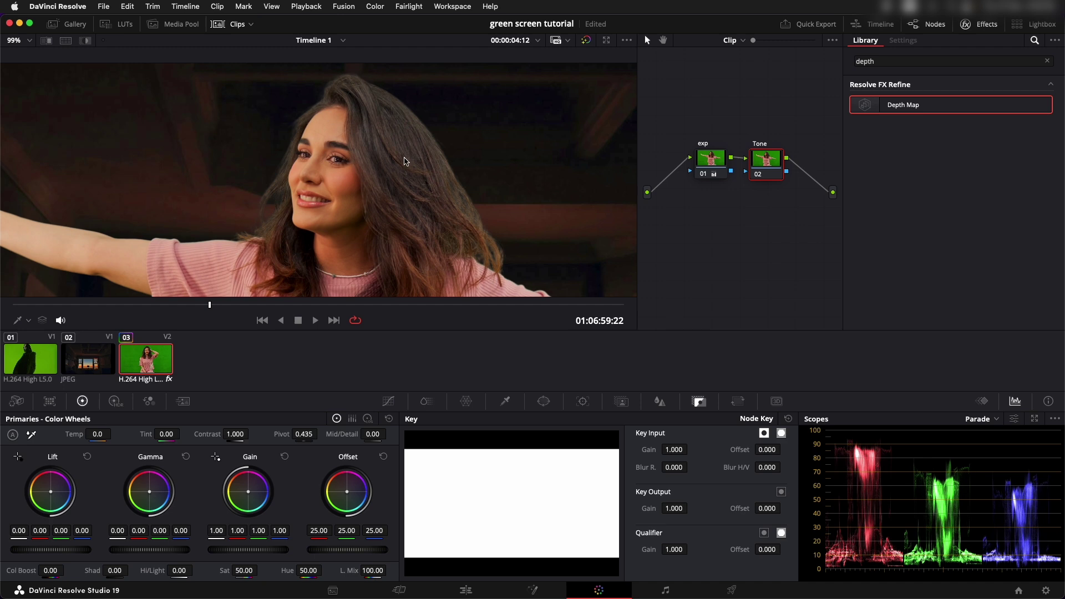
scroll(394, 186, "down", 3)
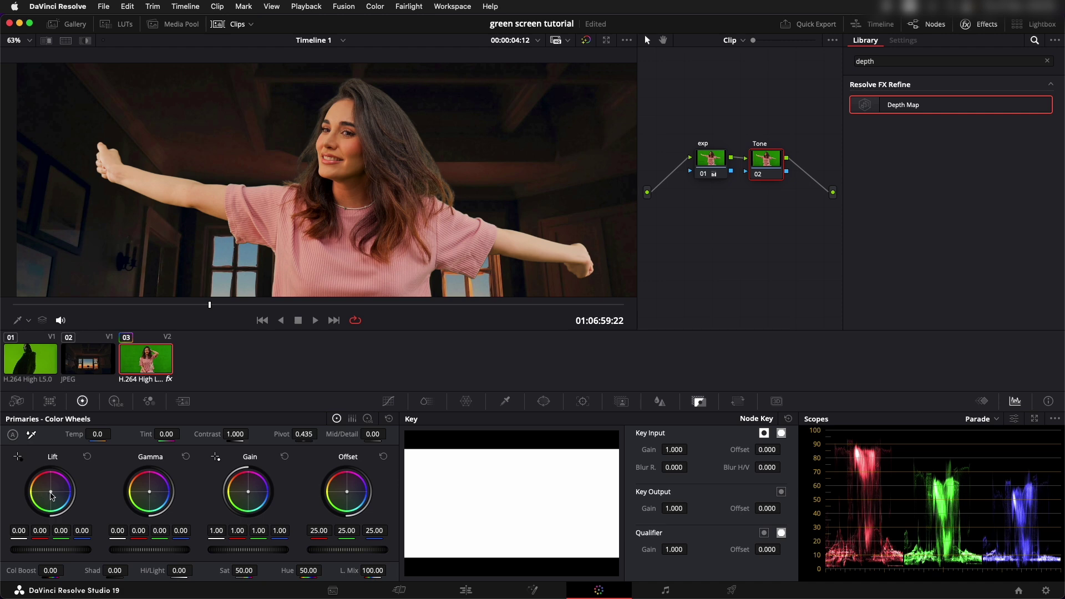
left_click_drag(52, 495, 53, 496)
key("super+d")
key("super+d")
key("super+d")
key("super+d")
key("super+d")
key("super+d")
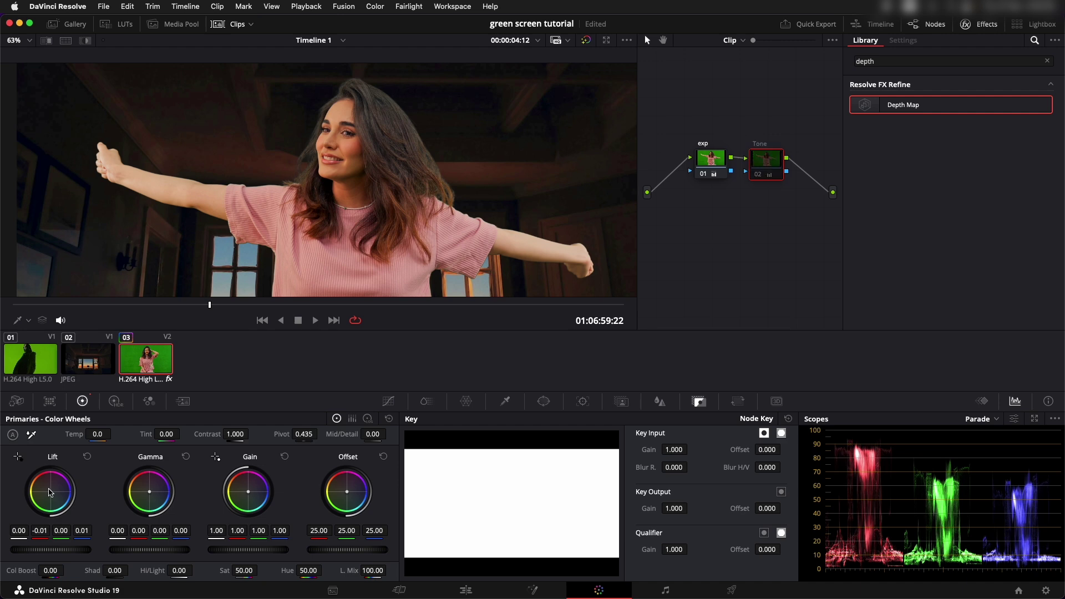
key("super+d")
key("super+d")
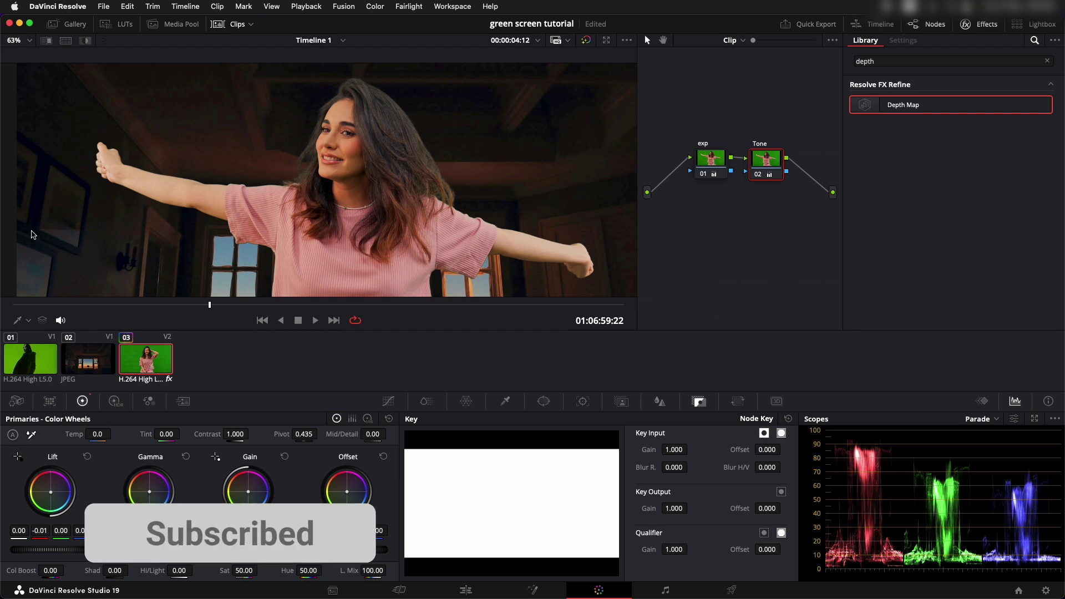
key("shift+z")
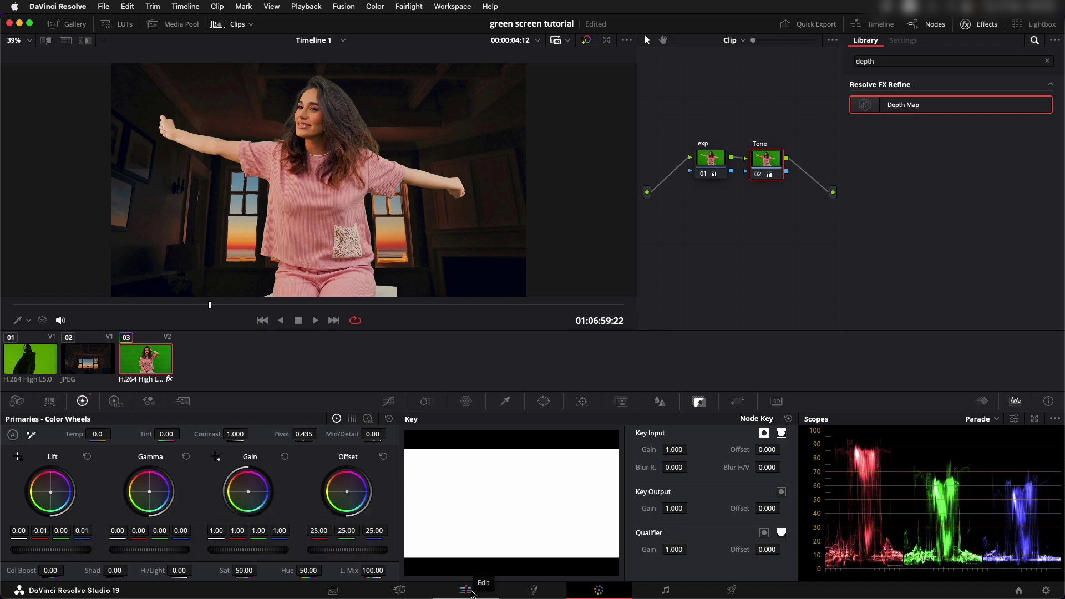
- Return to the Edit page, set the depth map Far Limit to 0.138 and hide its preview
left_click(472, 591)
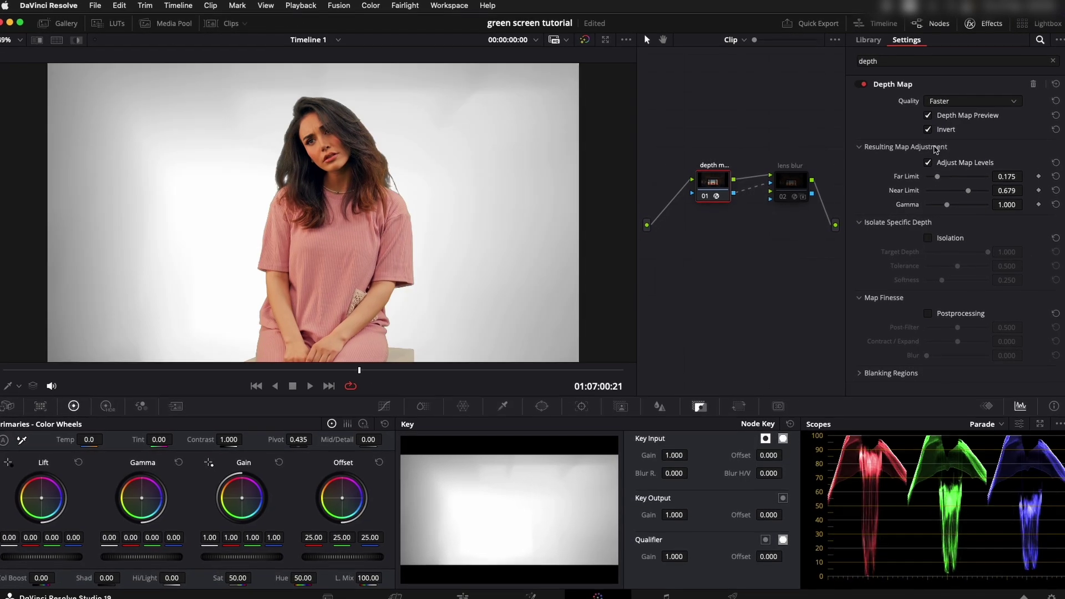
left_click_drag(950, 185, 964, 194)
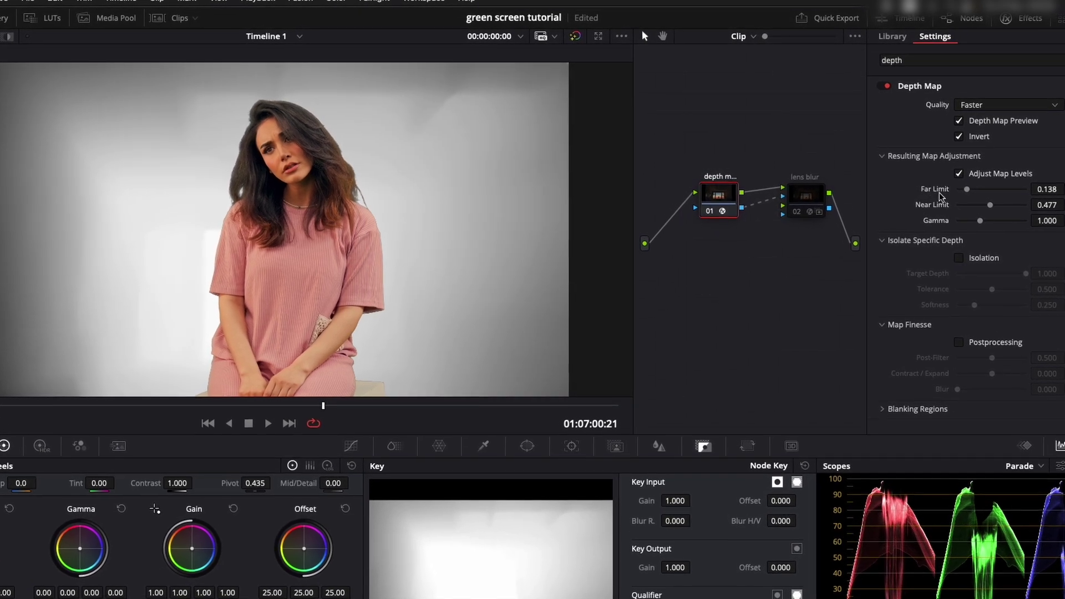
left_click(802, 192)
left_click(720, 199)
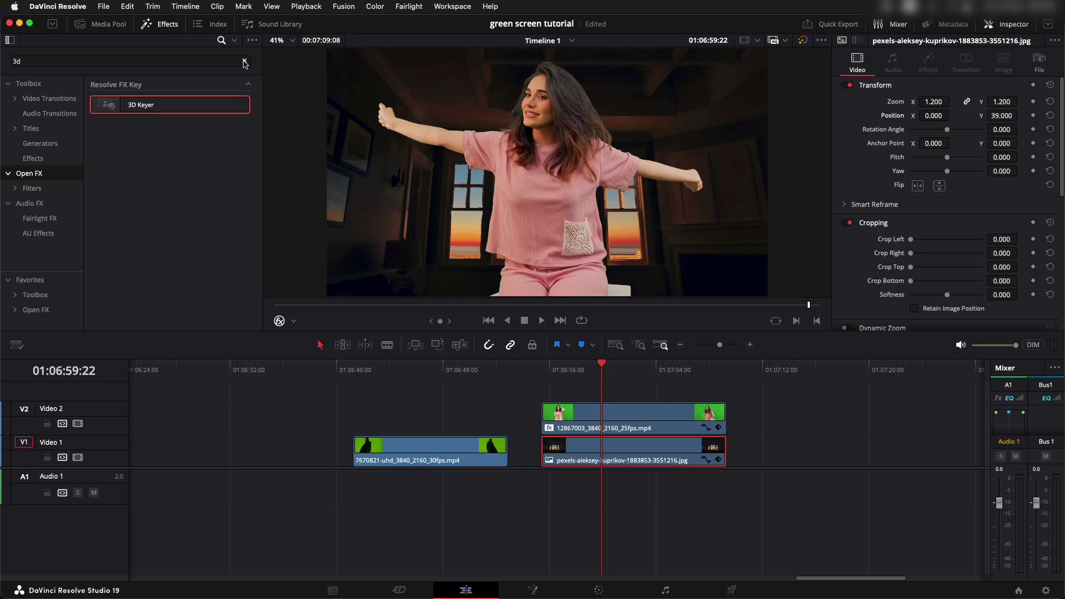
- Search the effects for 'blur' and apply Gaussian Blur to the interior background image
left_click(244, 61)
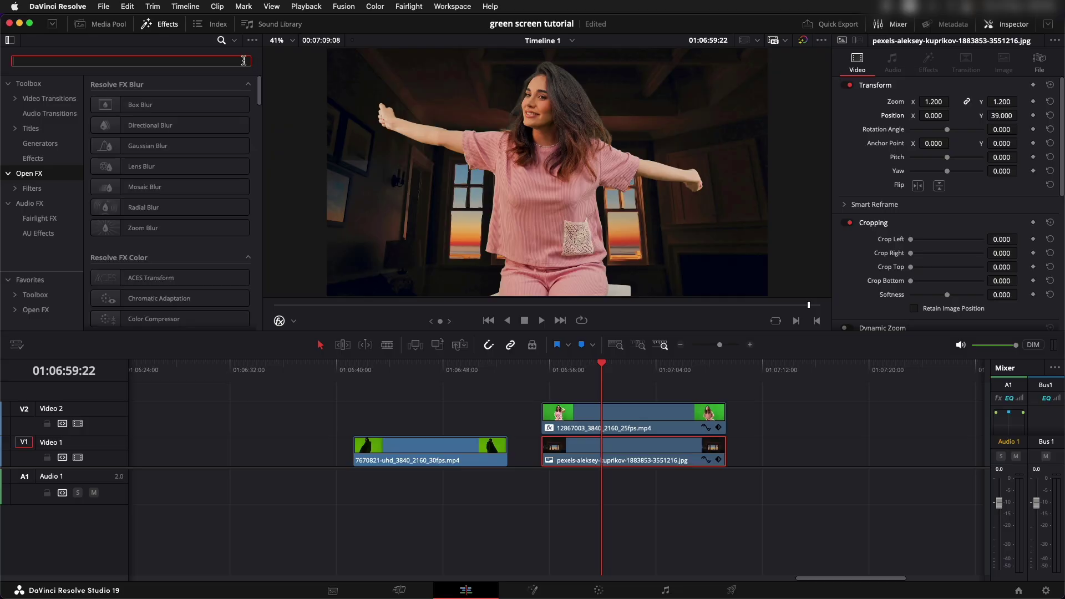
type("blur")
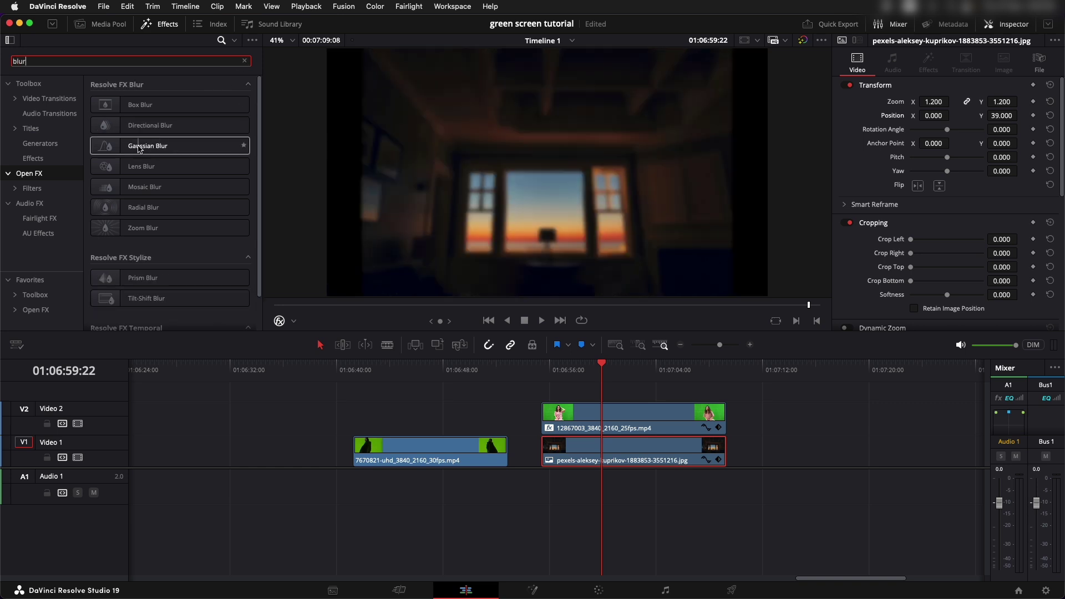
left_click_drag(139, 146, 588, 457)
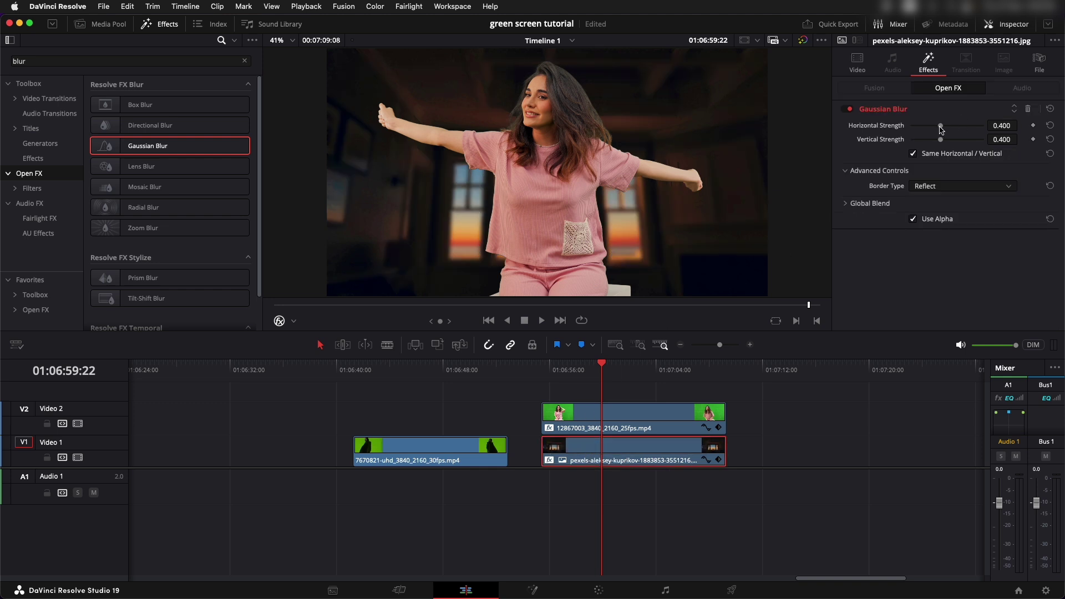
- Lower the background blur strength to 0.186, toggling the effect off and on to compare
left_click_drag(942, 130, 930, 130)
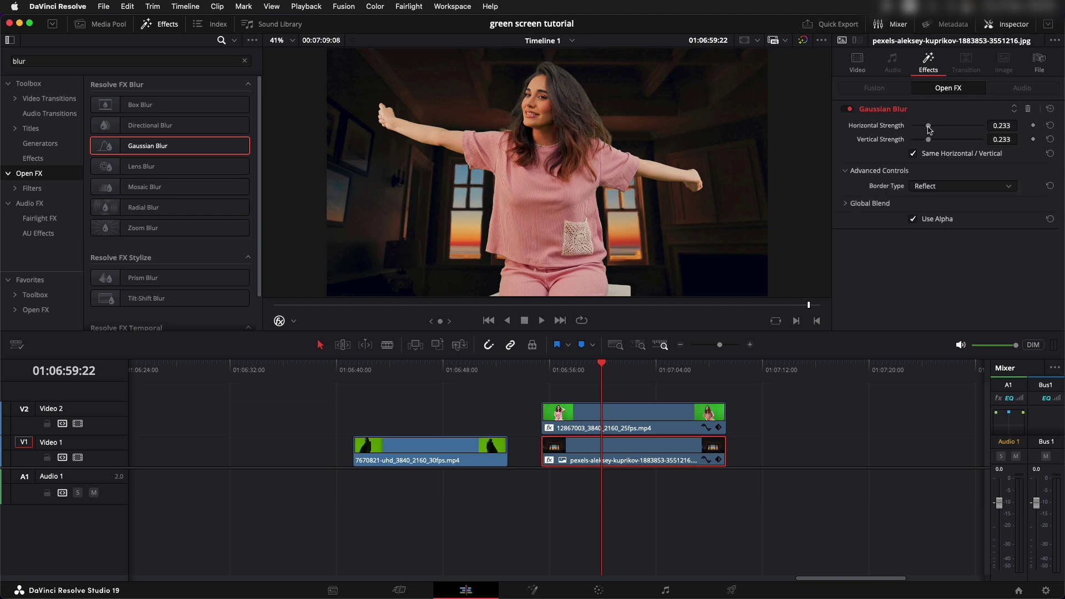
left_click_drag(928, 125, 925, 126)
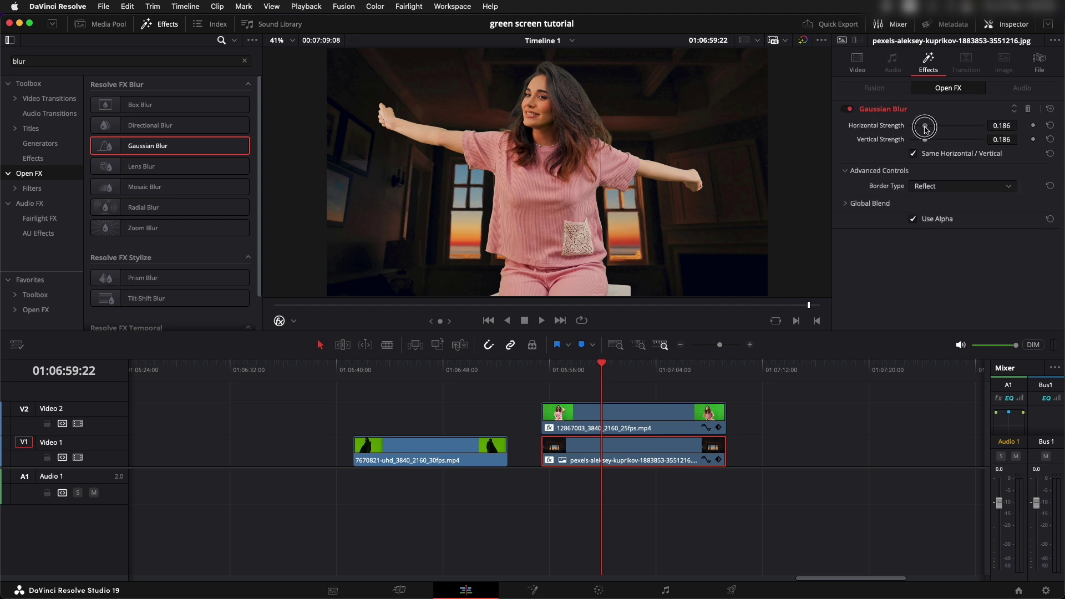
left_click(846, 110)
left_click(847, 110)
left_click(846, 110)
left_click(847, 110)
- Try 0.140, then settle the blur strength at 0.194 with the effect enabled
left_click_drag(925, 125, 921, 125)
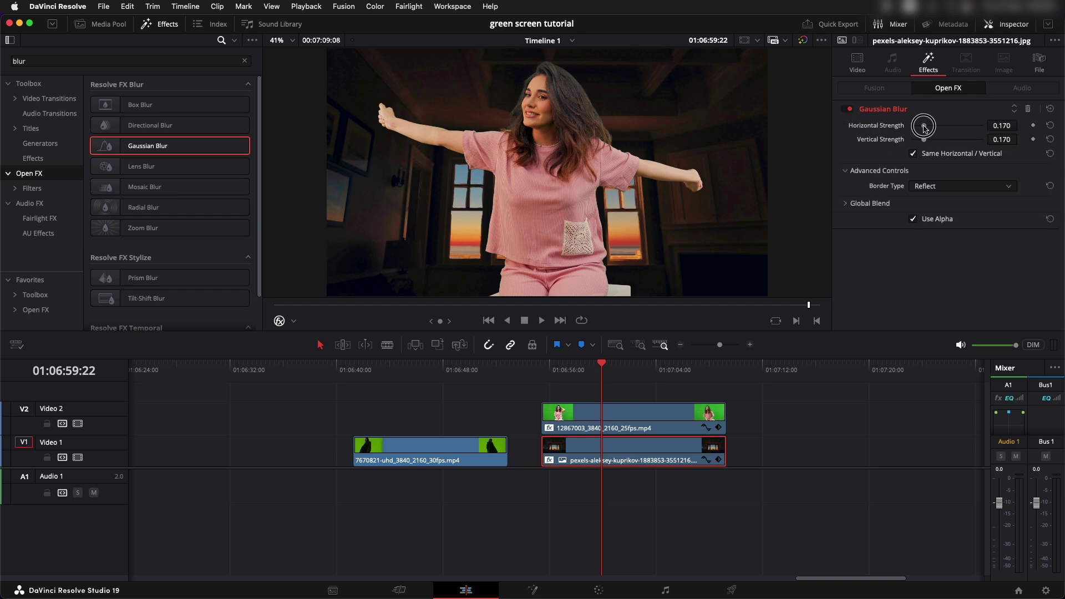
left_click(847, 110)
left_click(847, 110)
left_click(846, 110)
left_click(848, 110)
left_click_drag(923, 129, 927, 129)
left_click(848, 110)
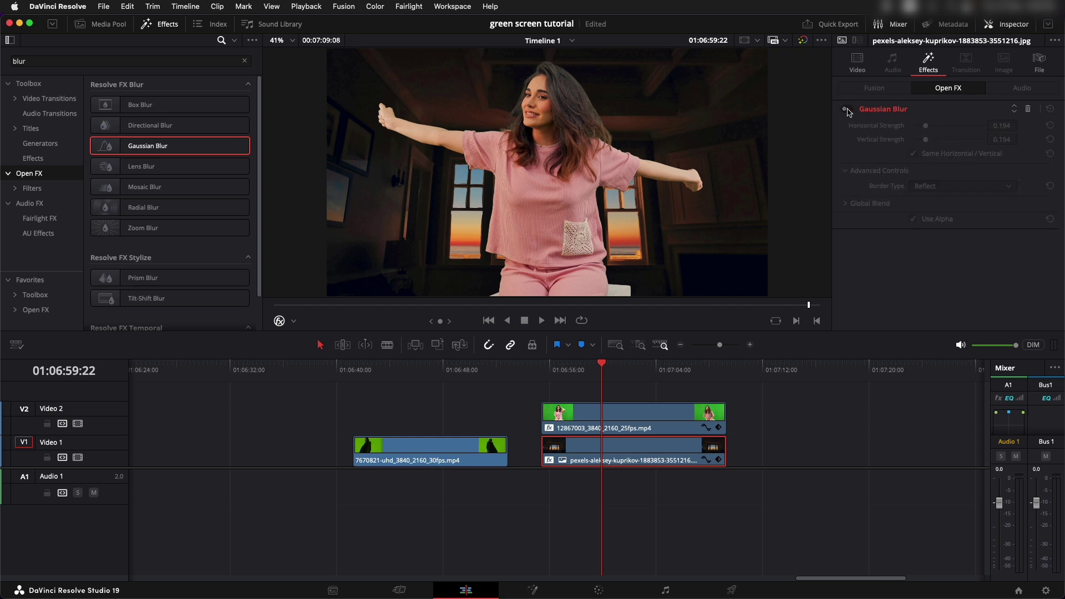
left_click(849, 110)
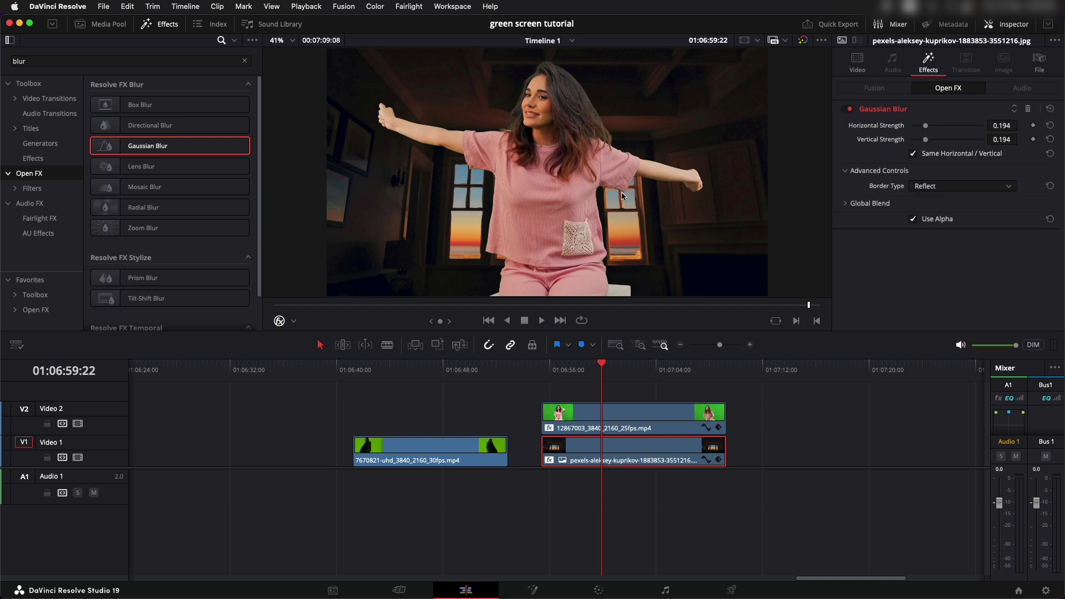
scroll(622, 195, "up", 10)
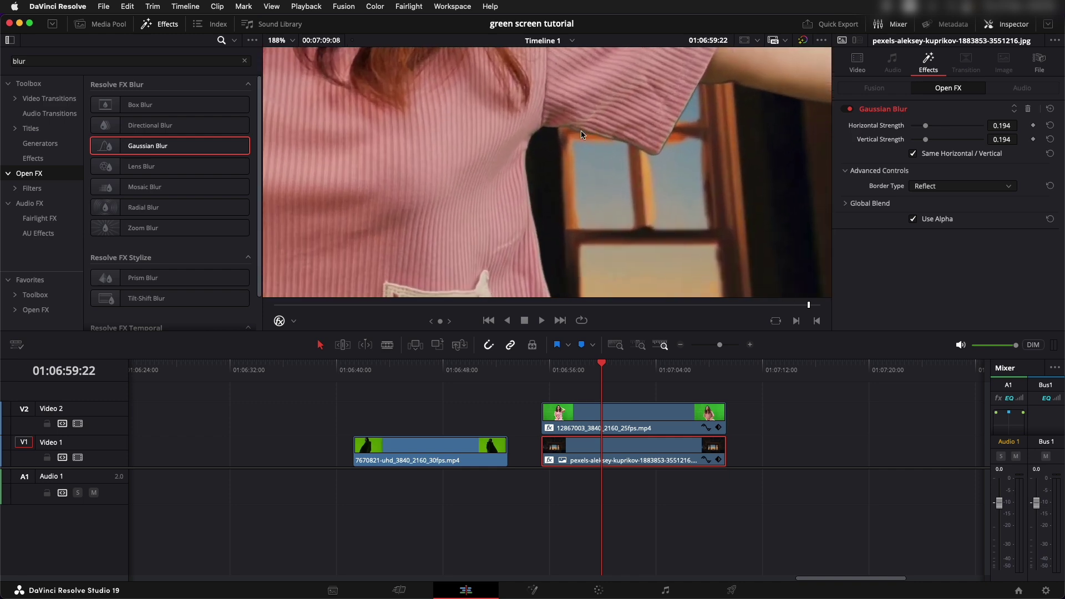
scroll(578, 196, "right", 3)
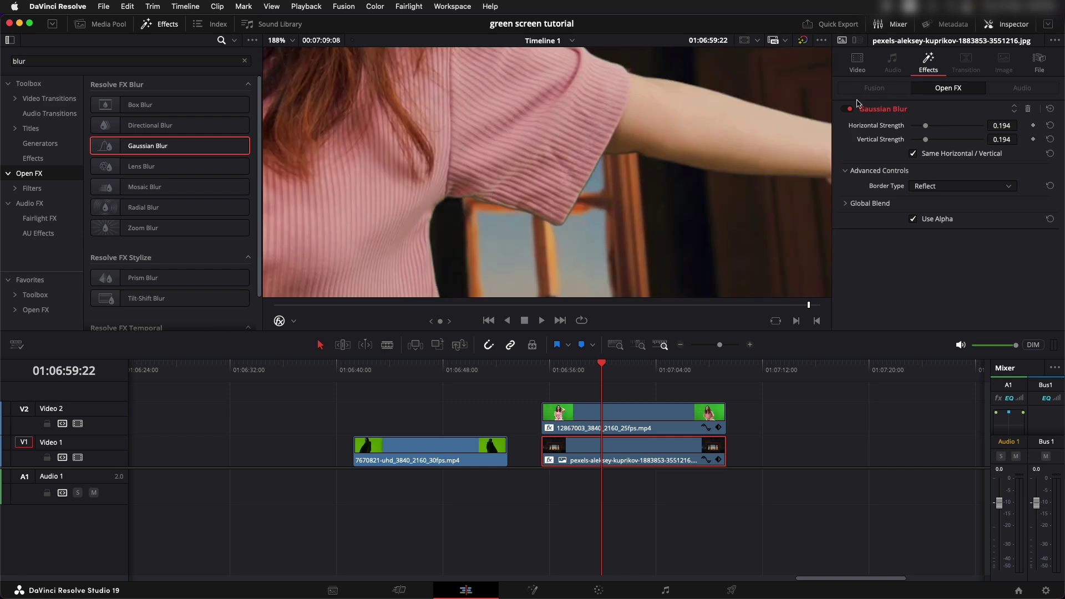
- Select the keyed woman clip, raise 3D Keyer Matte Finesse Clean Black, and save the project
left_click(634, 428)
scroll(905, 222, "down", 2)
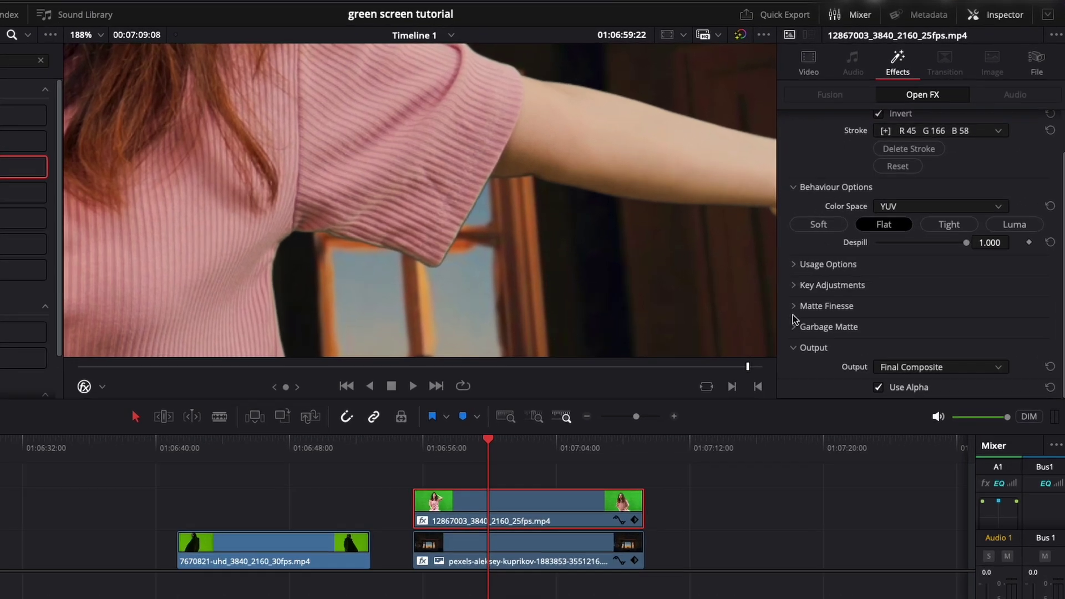
left_click(852, 295)
scroll(884, 265, "down", 4)
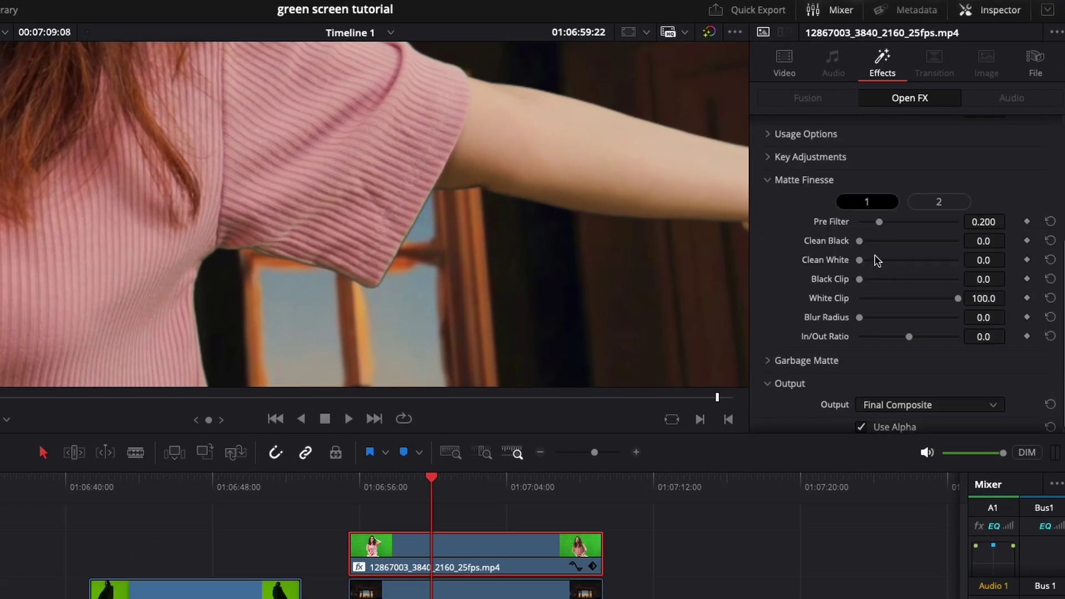
left_click_drag(861, 242, 873, 245)
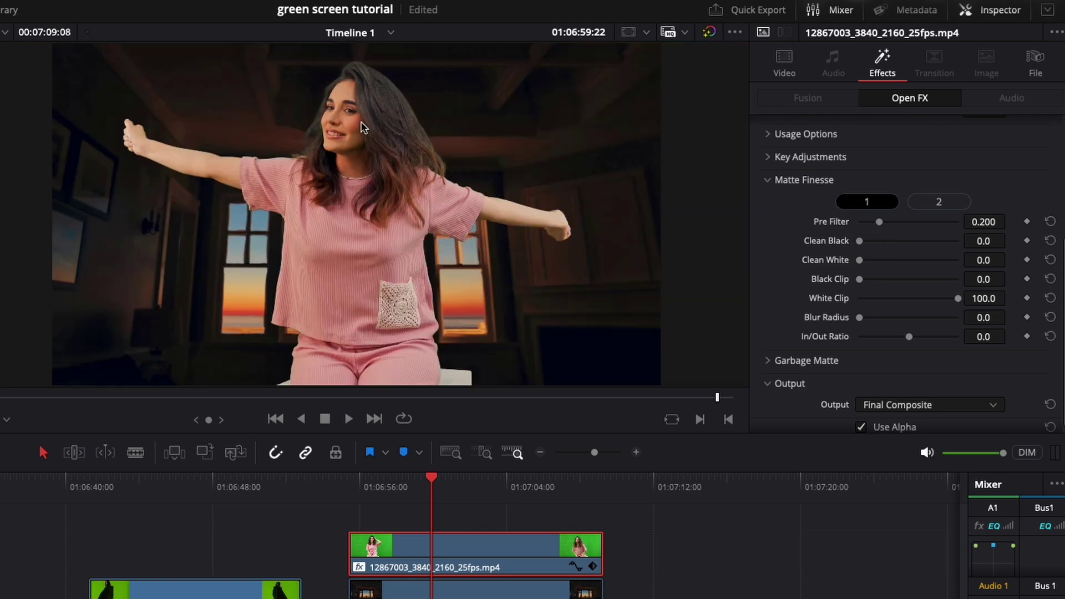
key("ctrl+s")
- Push Clean Black further, through 14.8 to about 16, to tighten the matte edges
scroll(382, 196, "up", 4)
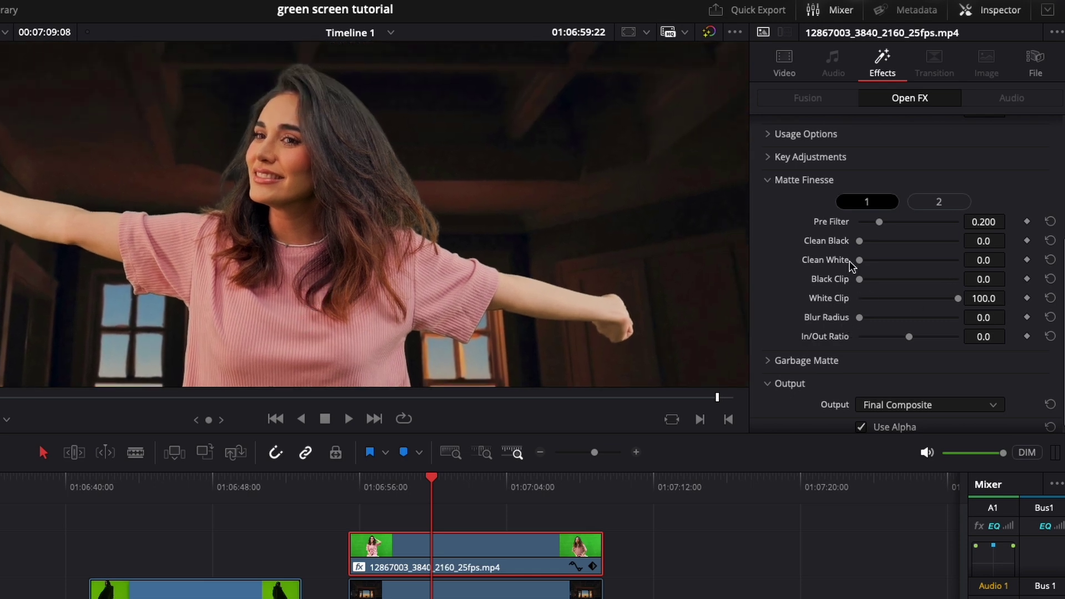
left_click_drag(860, 241, 869, 248)
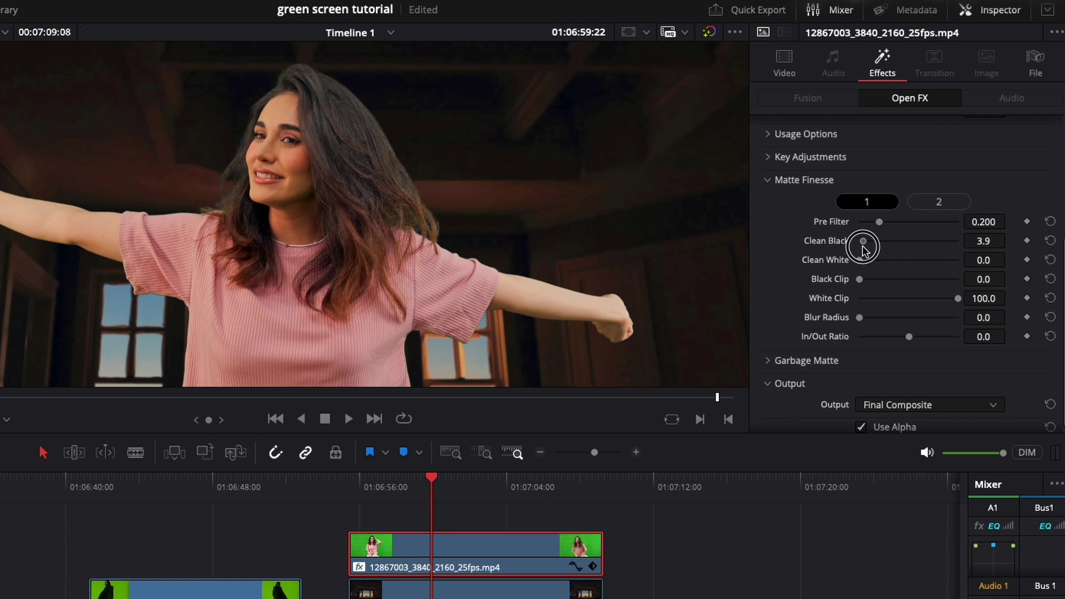
left_click_drag(864, 248, 874, 249)
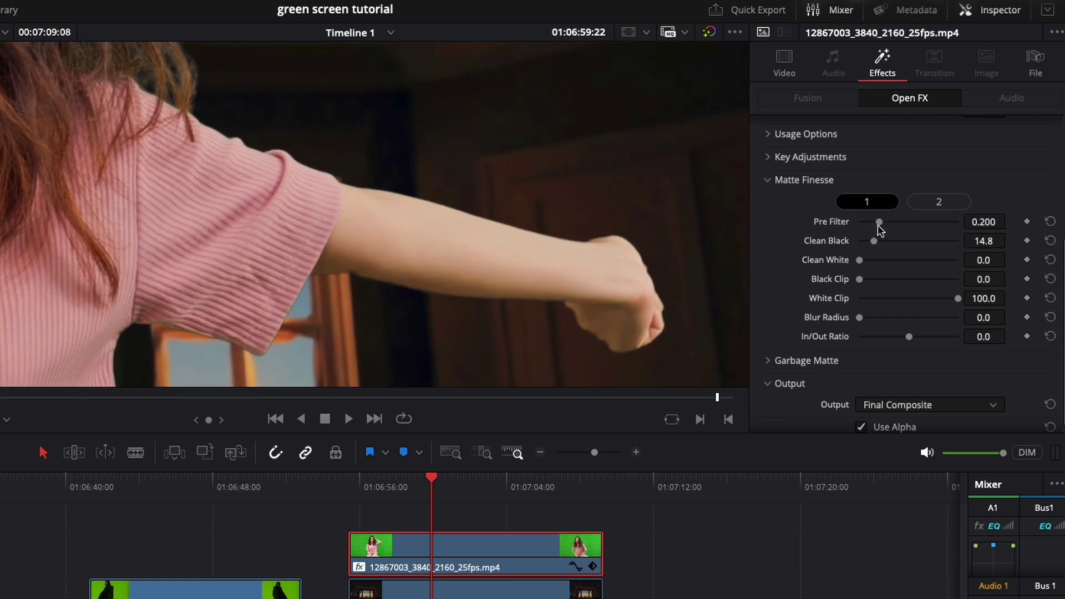
left_click_drag(877, 247, 874, 247)
- Replay the composite, then place an Adjustment Clip on a new V3 track above both clips
left_click(390, 479)
key("space")
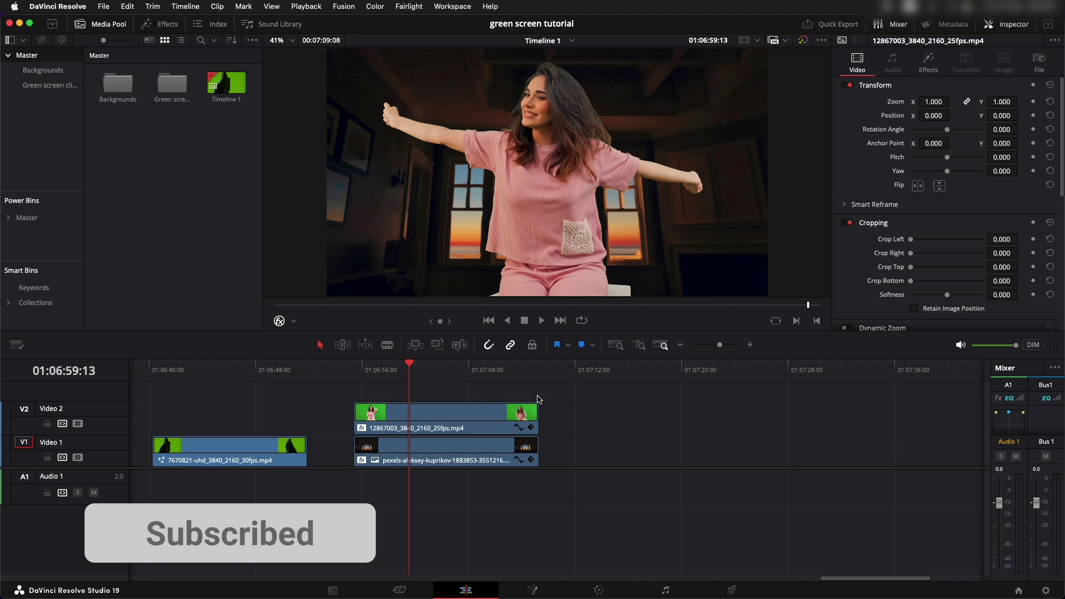
left_click(170, 25)
left_click(34, 159)
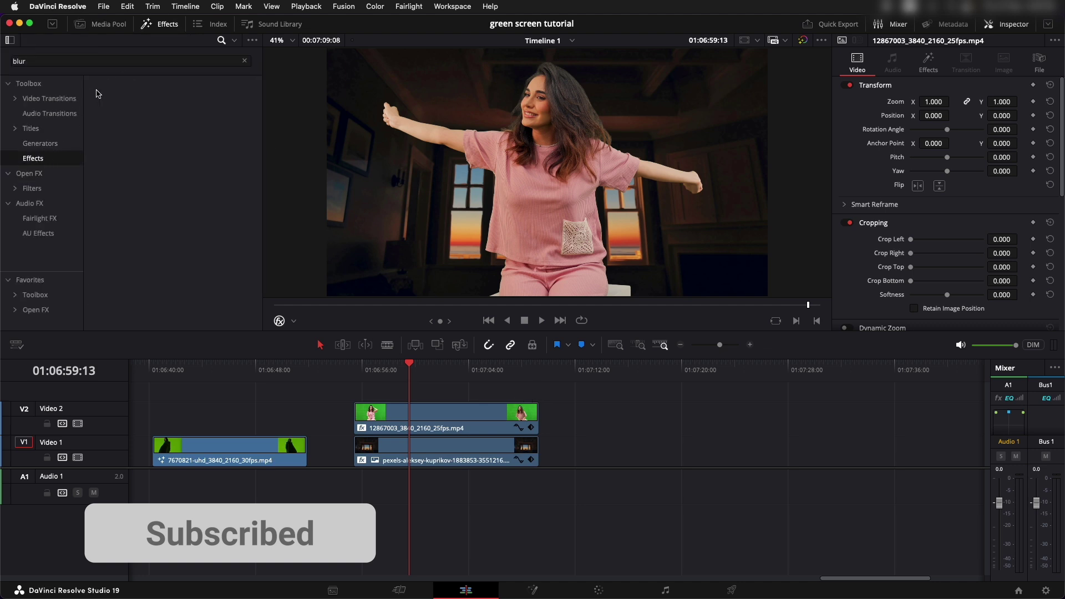
left_click(245, 61)
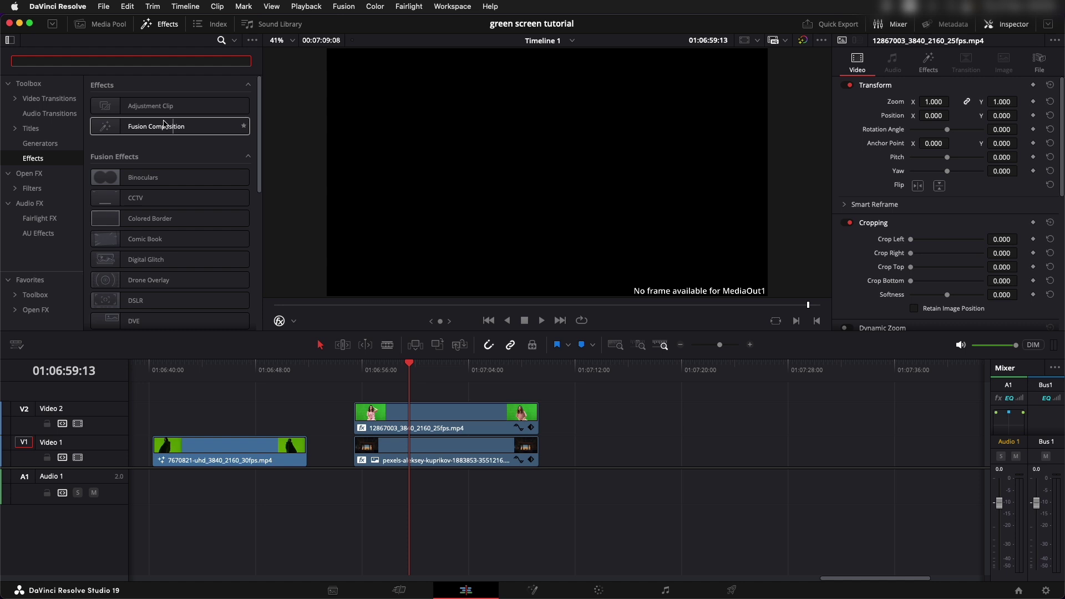
left_click_drag(152, 106, 538, 394)
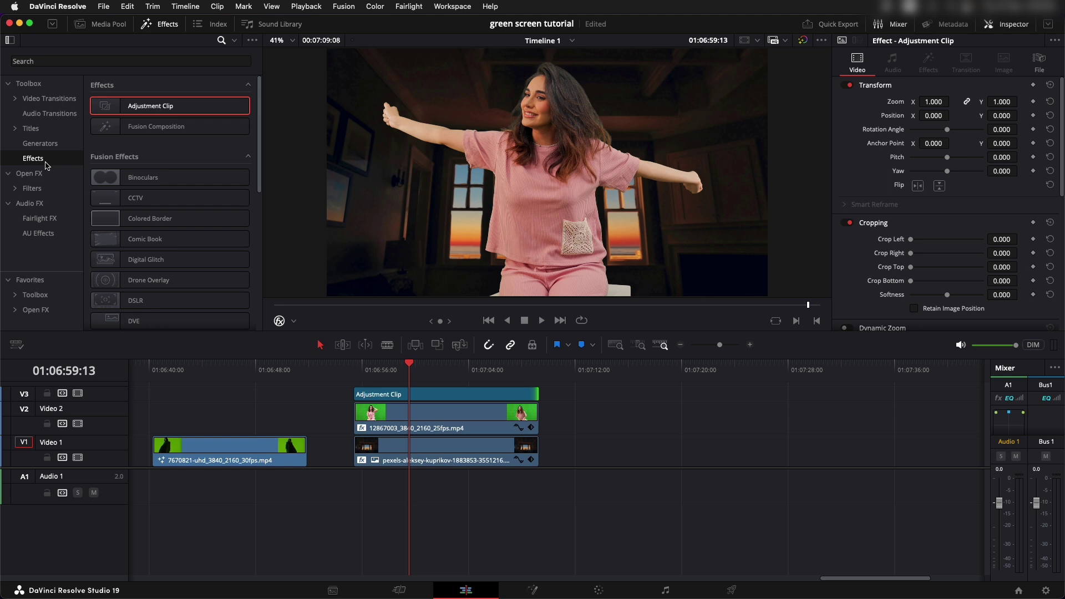
left_click(62, 171)
left_click(141, 58)
- Apply the Open FX Camera Shake effect to the Adjustment Clip and preview it
type("c")
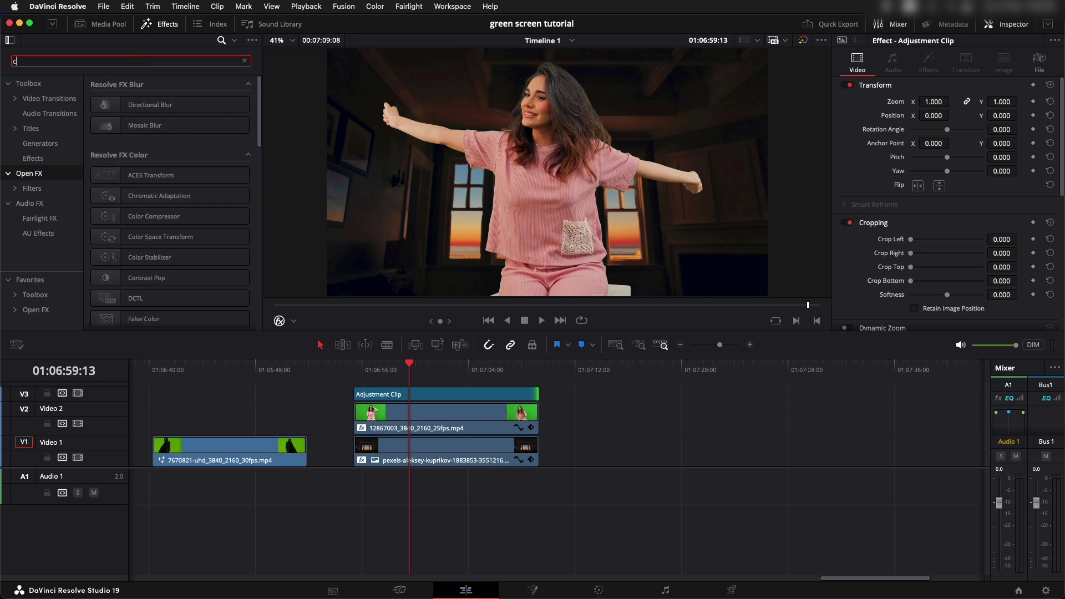
type("amera")
left_click_drag(149, 104, 425, 401)
key("space")
scroll(866, 183, "up", 5)
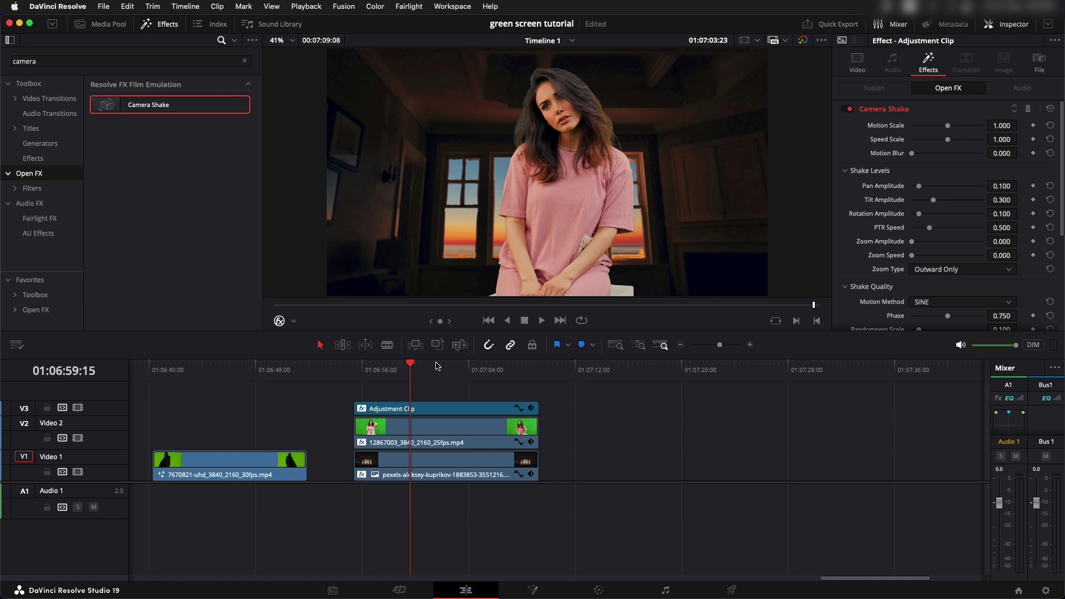
key("space")
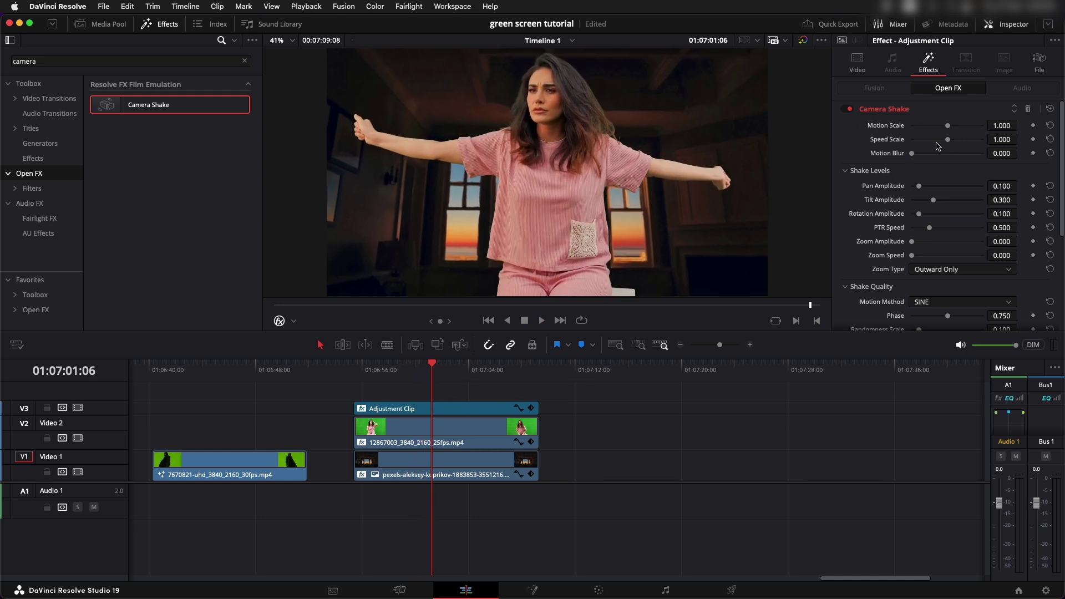
- Set Camera Shake Speed Scale 0.171, Motion Scale 0.481 and Pan Amplitude 0.294, previewing the result
left_click_drag(942, 143, 918, 141)
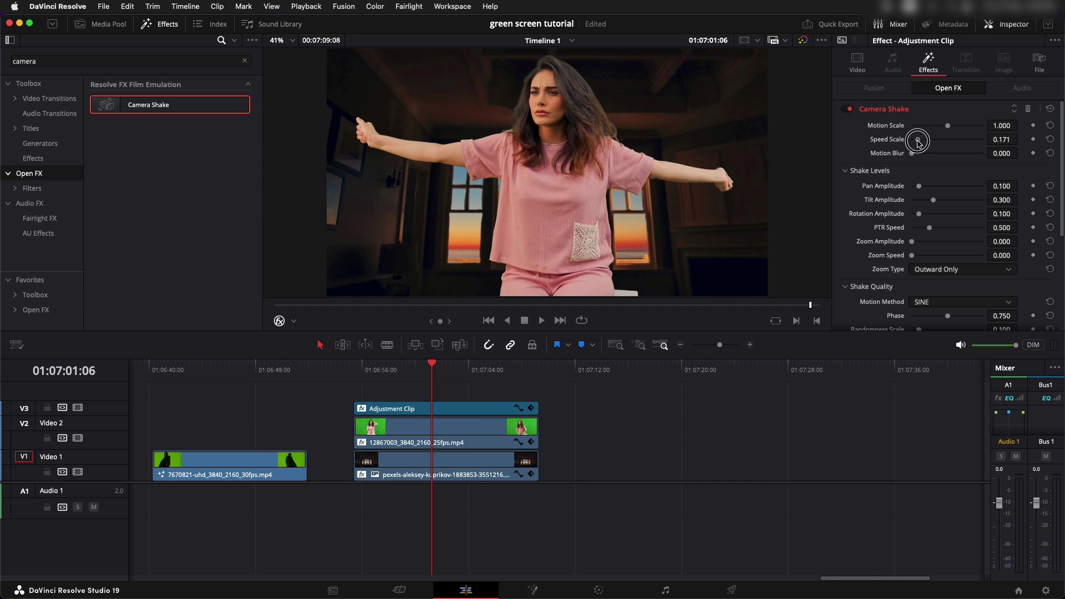
left_click(386, 371)
key("space")
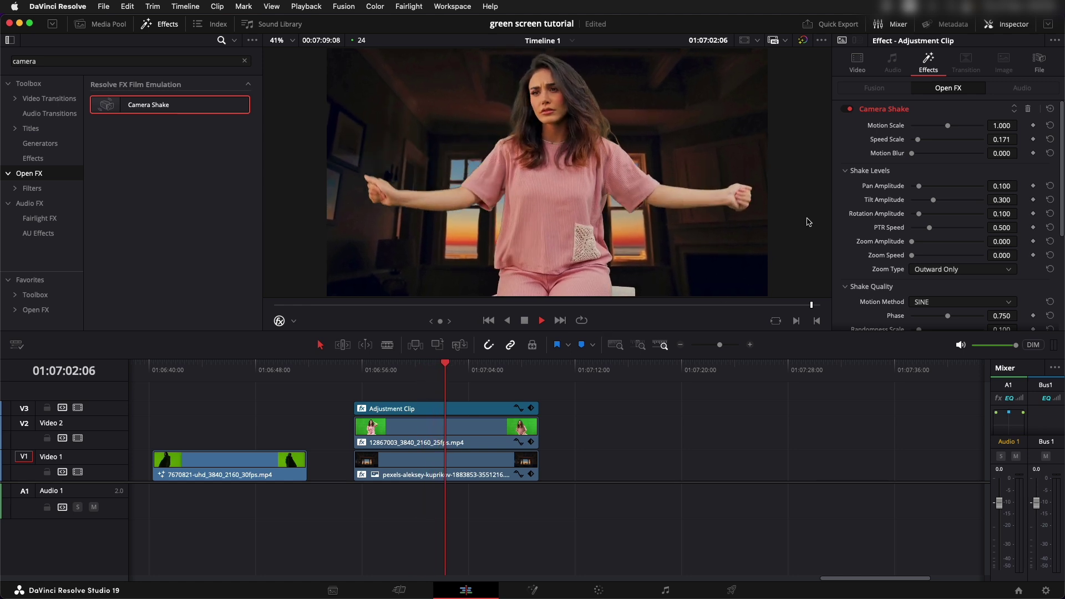
key("space")
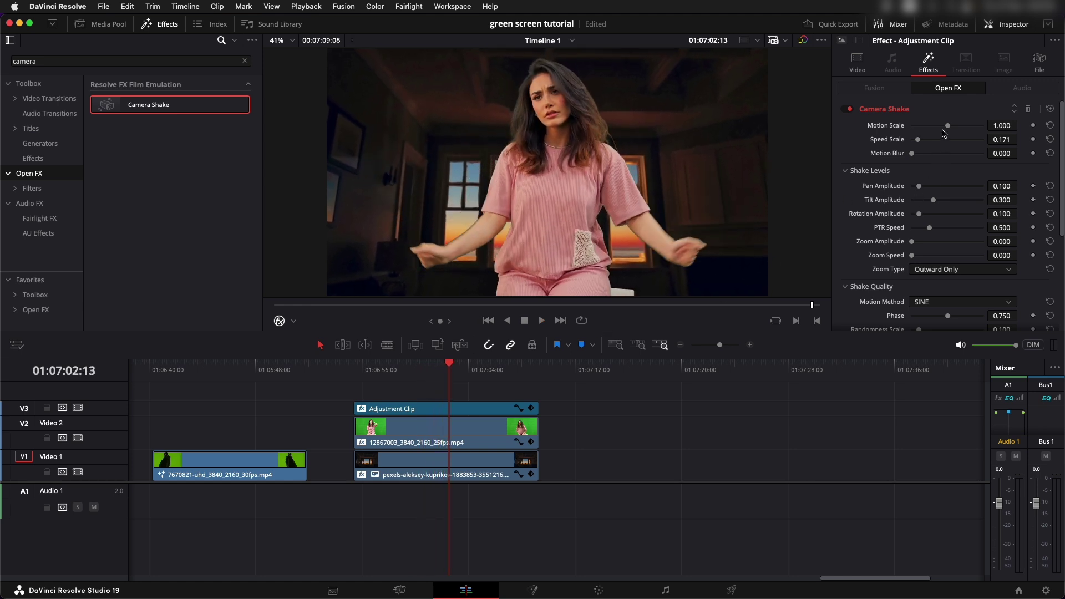
left_click_drag(941, 128, 939, 127)
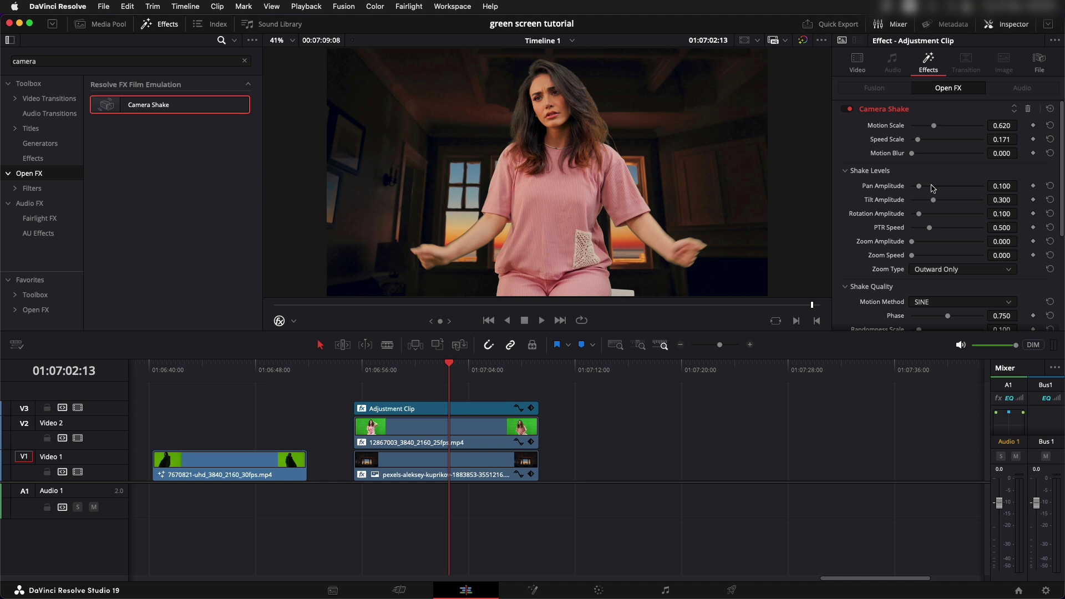
left_click_drag(926, 188, 933, 187)
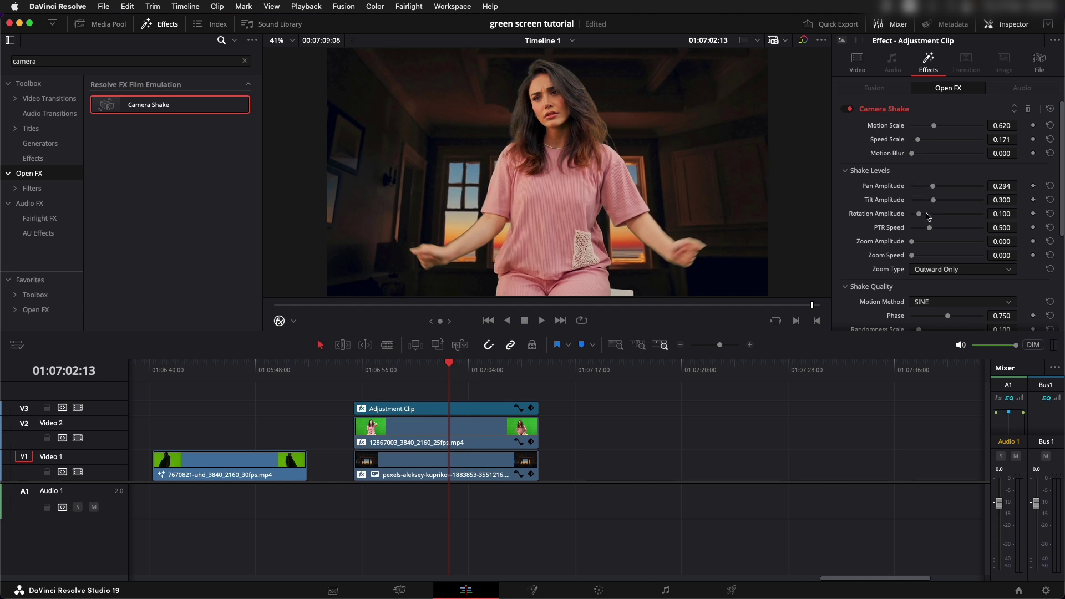
scroll(918, 266, "down", 5)
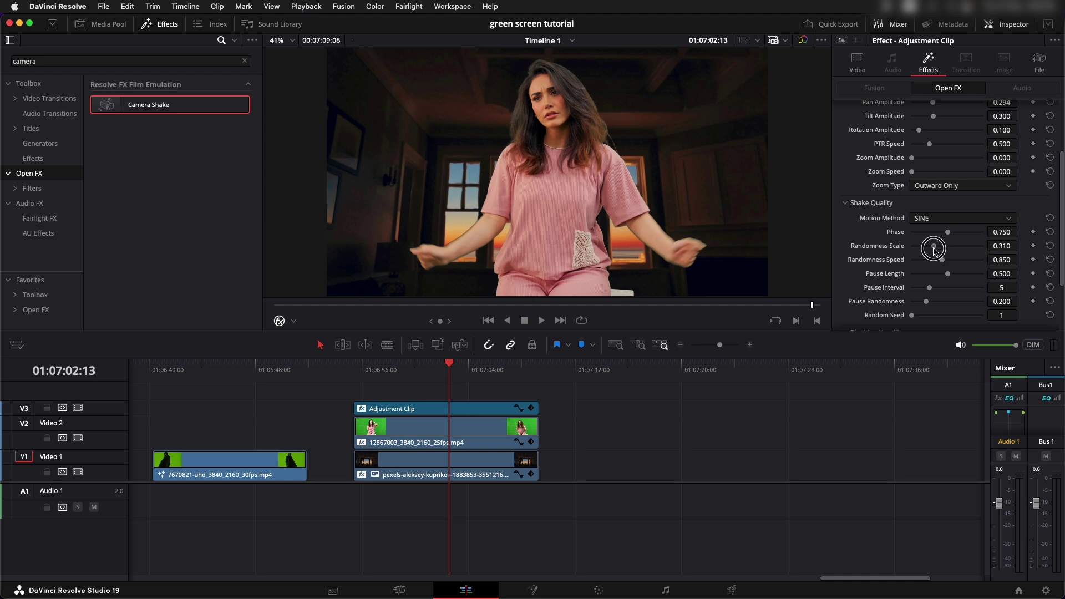
left_click_drag(448, 366, 357, 363)
key("space")
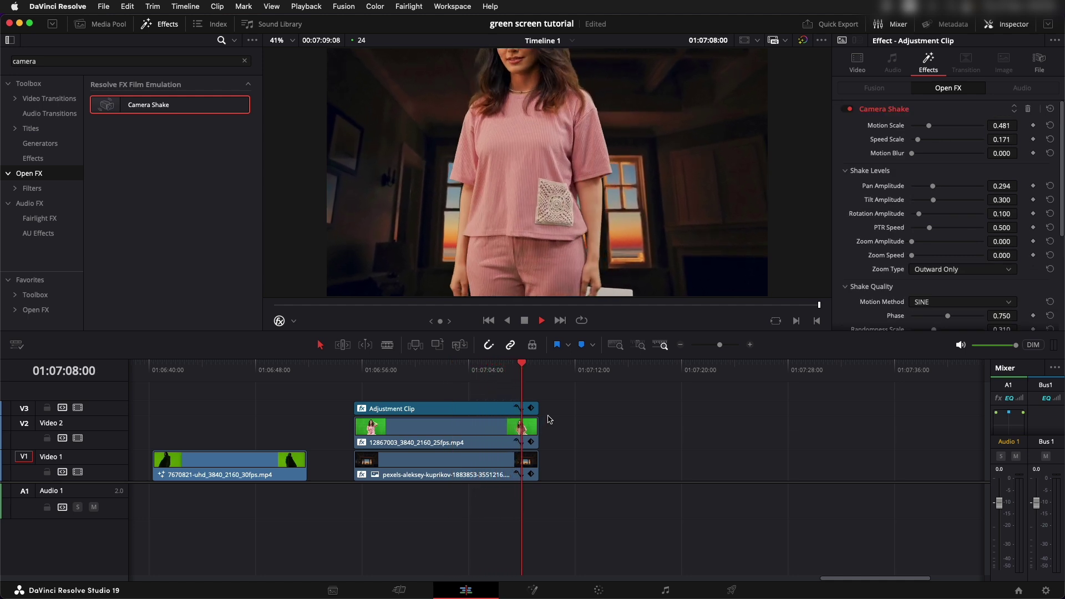
- Park the playhead at 01:07:00:17 and select the Adjustment Clip to show its transform settings
left_click(426, 377)
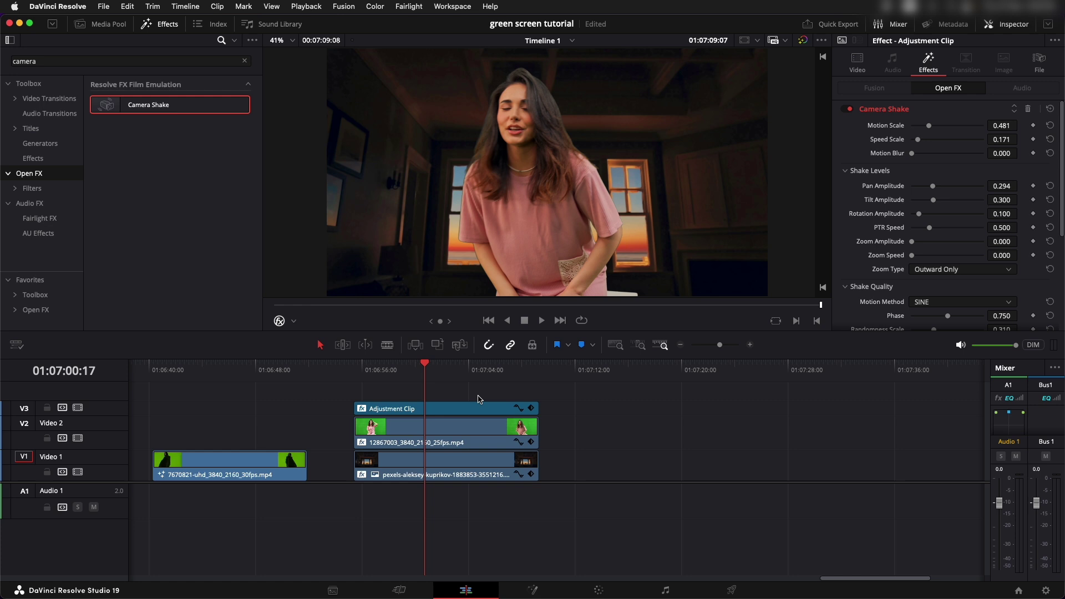
left_click(562, 405)
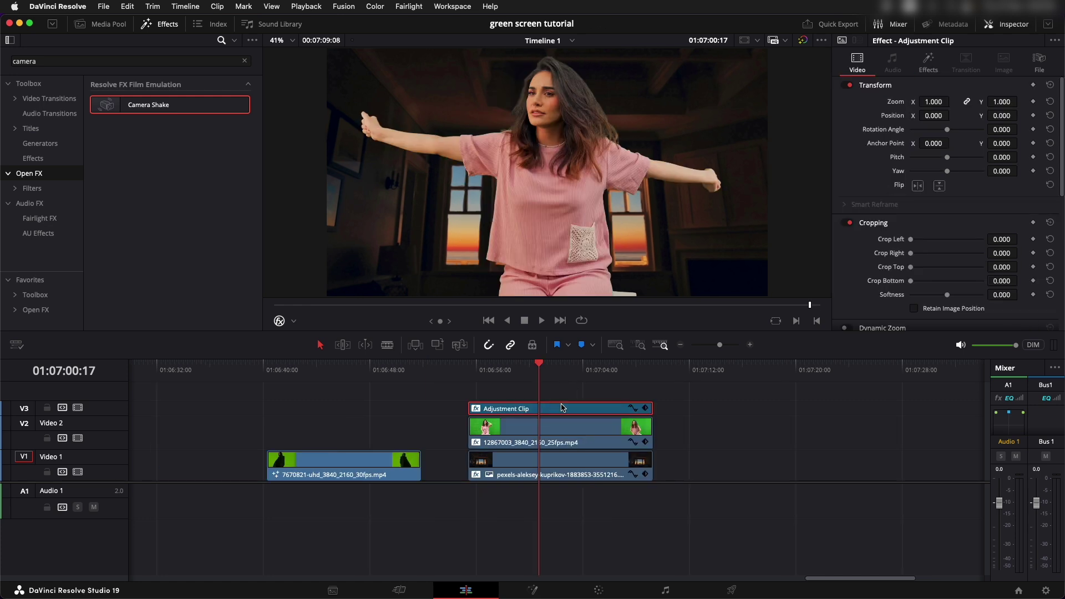